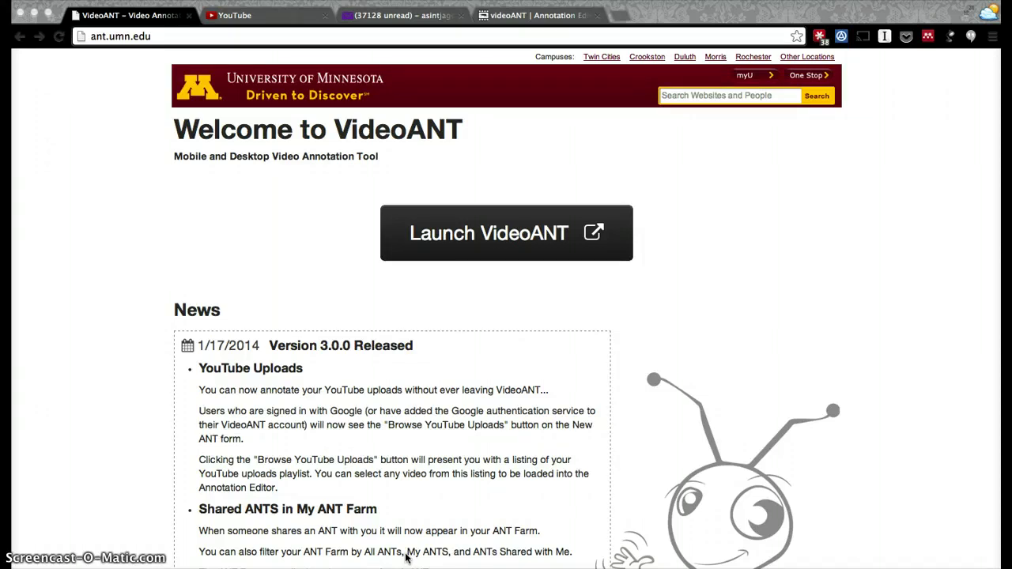
# - Launch VideoANT from its landing page and sign in to reach the New ANT form
pyautogui.scroll(-2, 397, 510)
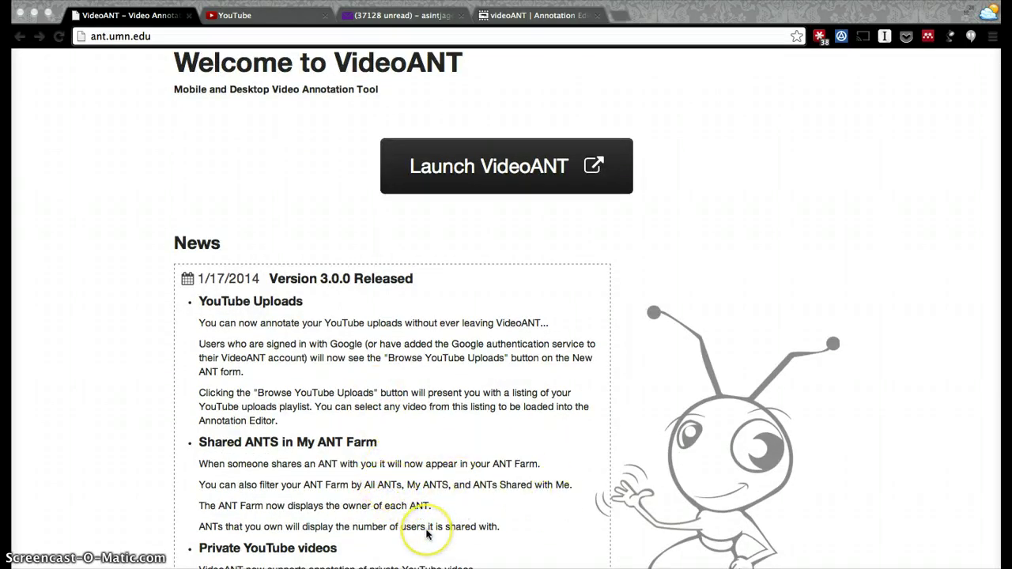
pyautogui.scroll(-2, 425, 530)
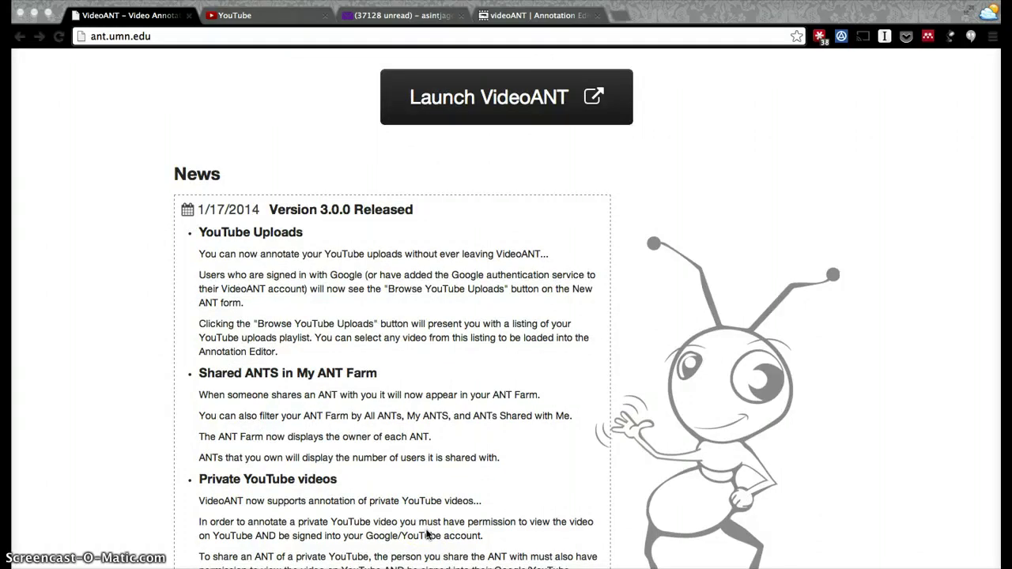
pyautogui.scroll(-9, 426, 534)
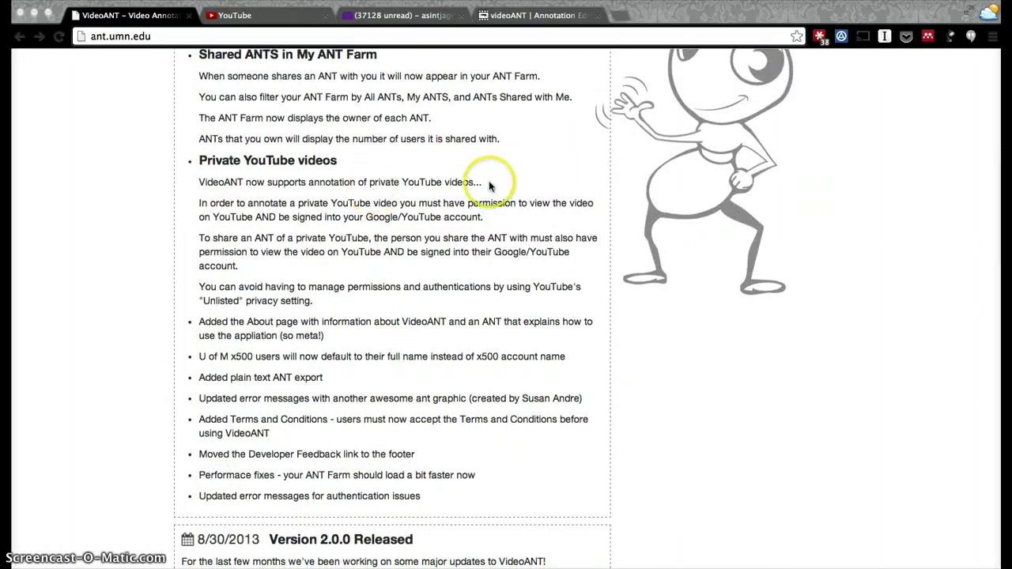
pyautogui.scroll(-7, 411, 402)
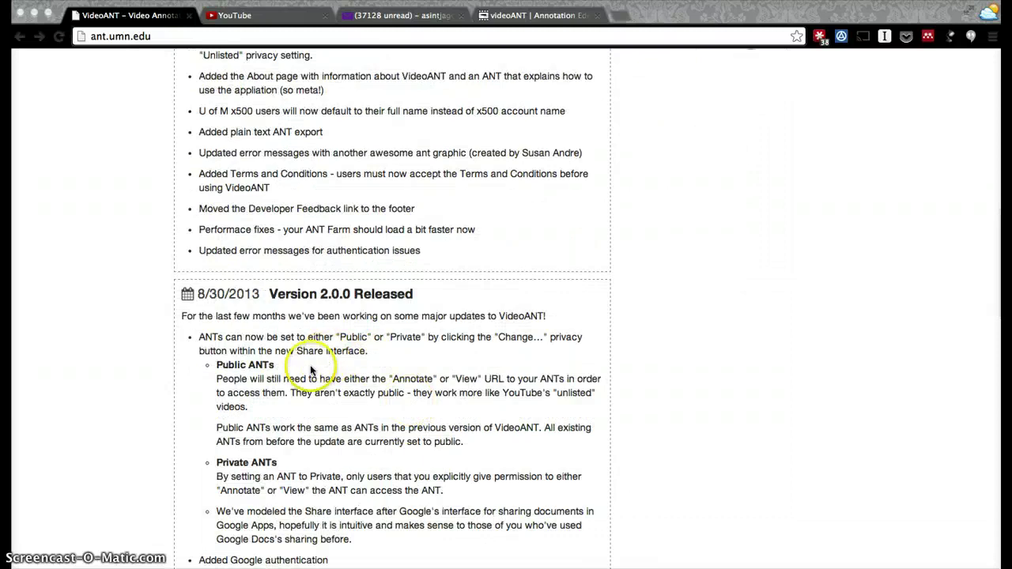
pyautogui.scroll(-3, 294, 381)
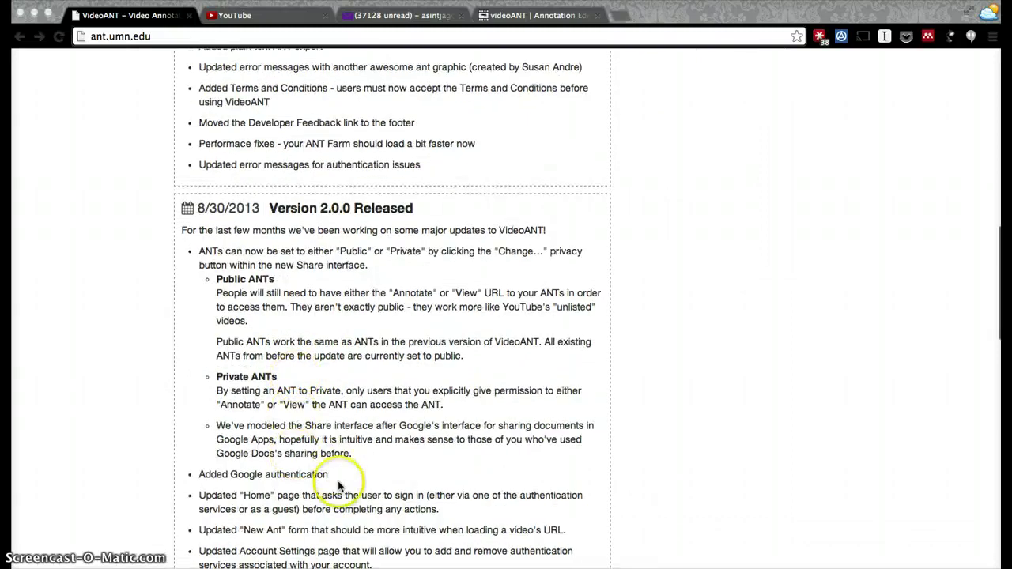
pyautogui.scroll(-20, 338, 485)
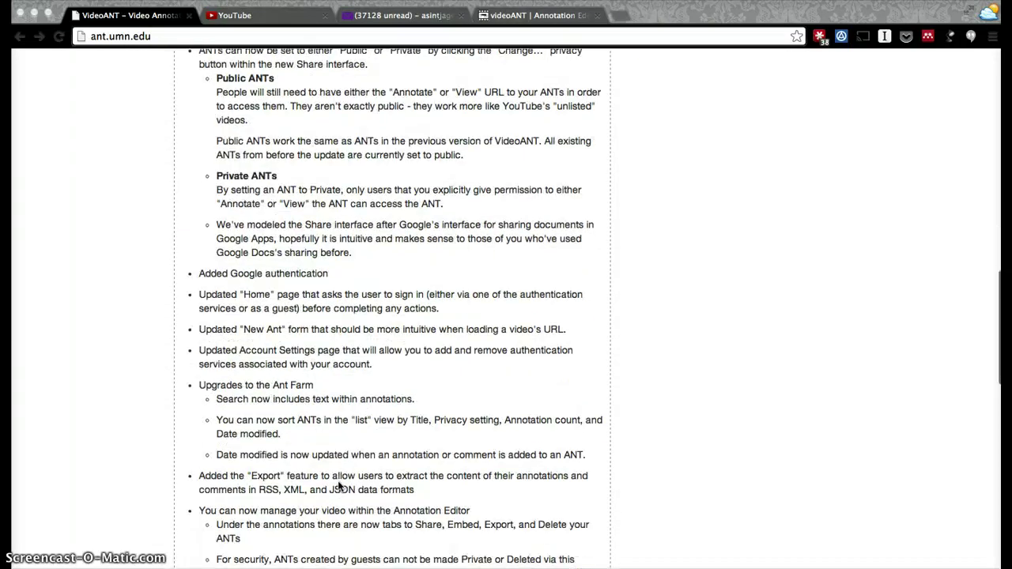
pyautogui.scroll(20, 339, 486)
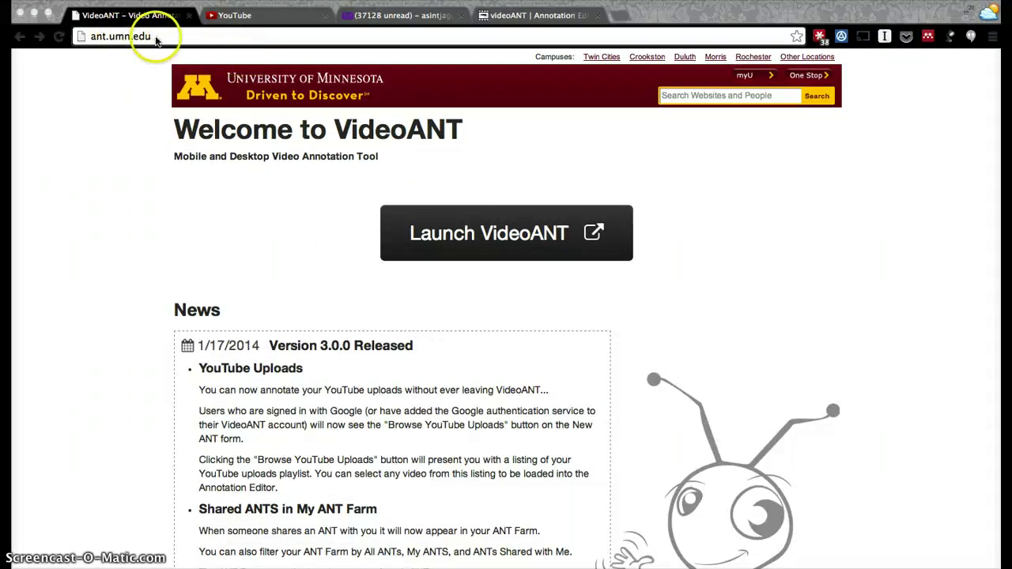
pyautogui.click(441, 245)
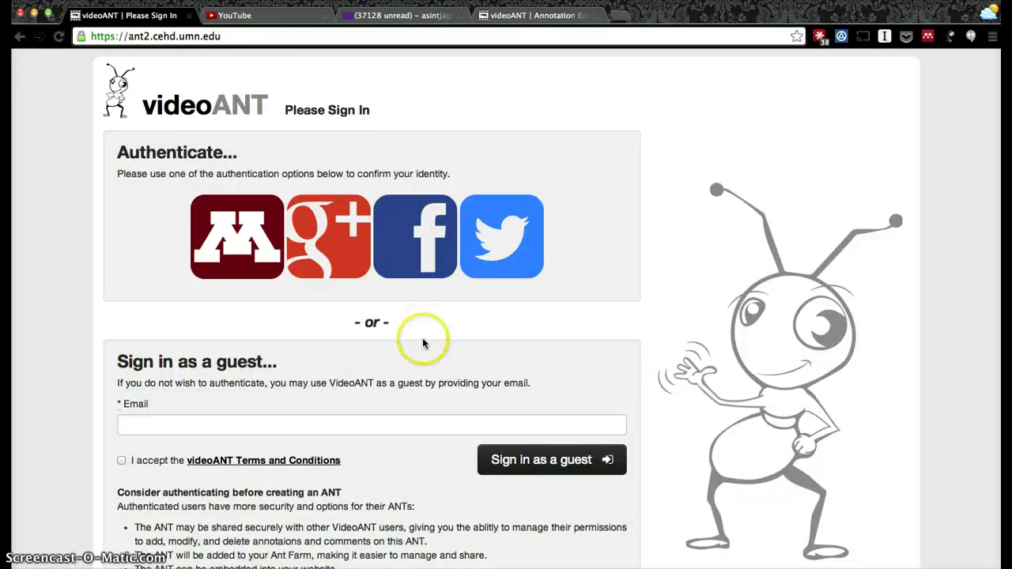
pyautogui.scroll(-2, 422, 337)
pyautogui.scroll(-2, 422, 336)
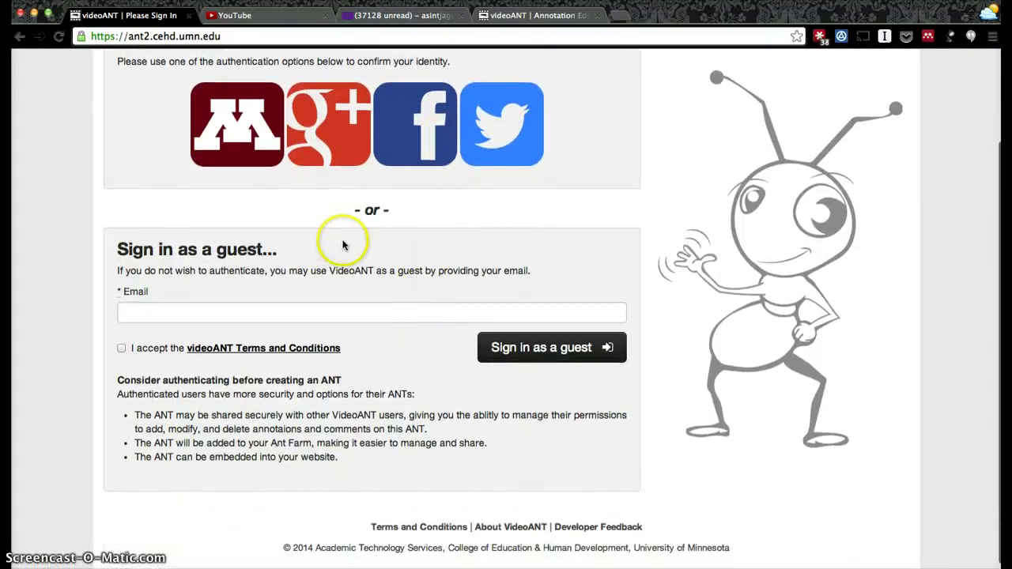
pyautogui.scroll(3, 313, 235)
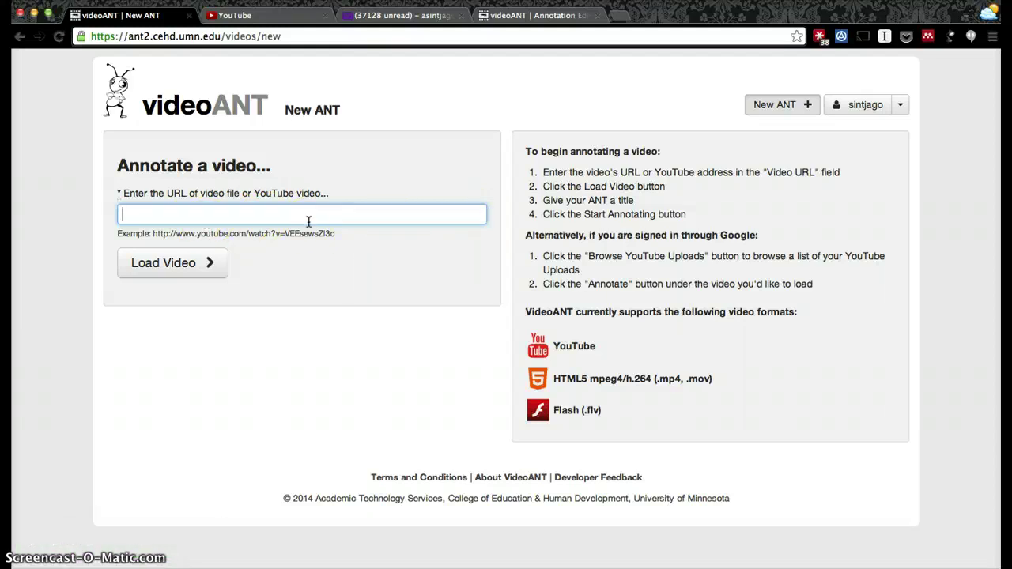
# - Open the Captain America: The Winter Soldier trailer on YouTube, pause it, and copy its address
pyautogui.click(300, 17)
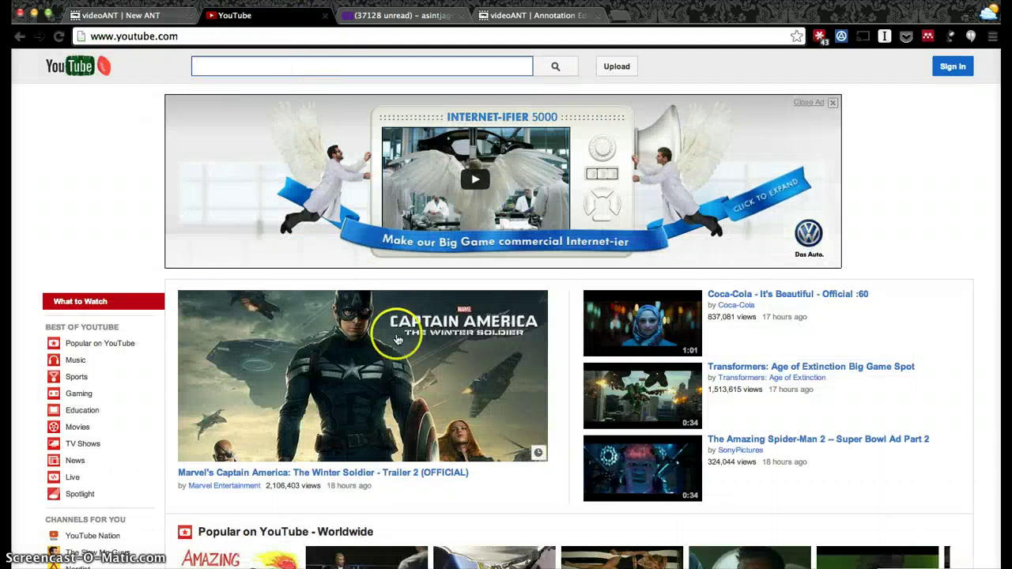
pyautogui.scroll(-2, 408, 411)
pyautogui.click(388, 399)
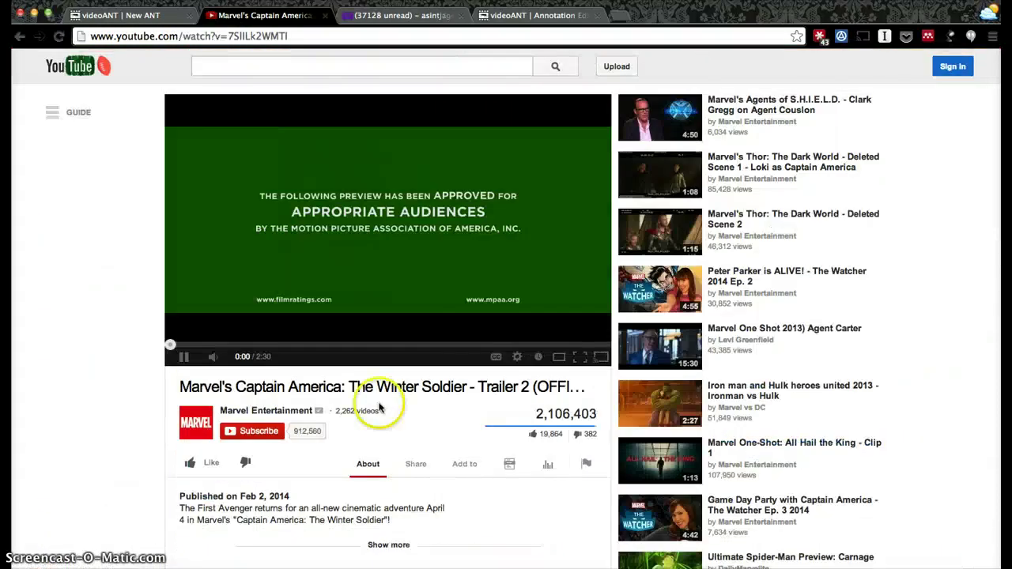
pyautogui.click(180, 357)
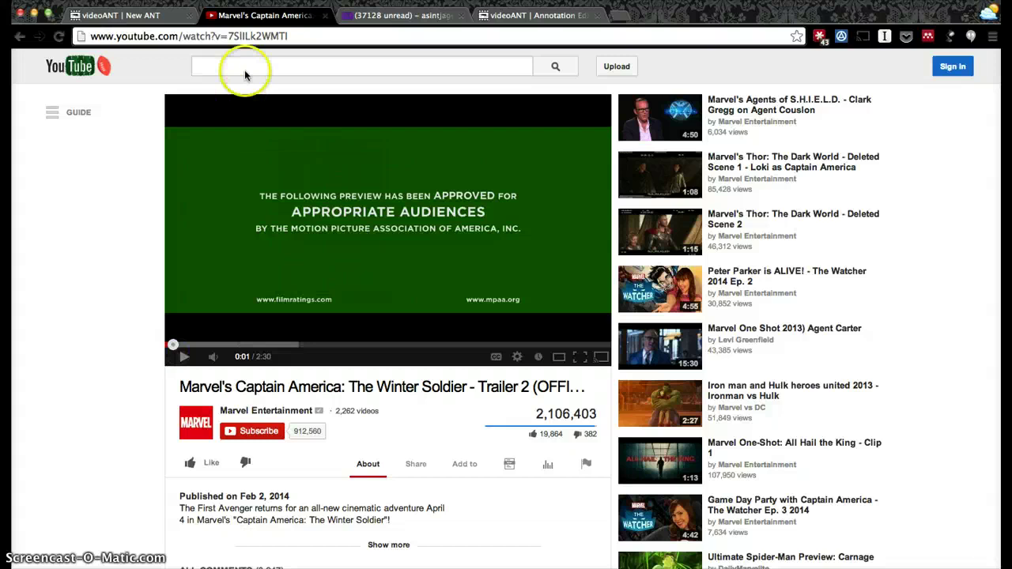
pyautogui.click(251, 37)
pyautogui.rightClick(251, 37)
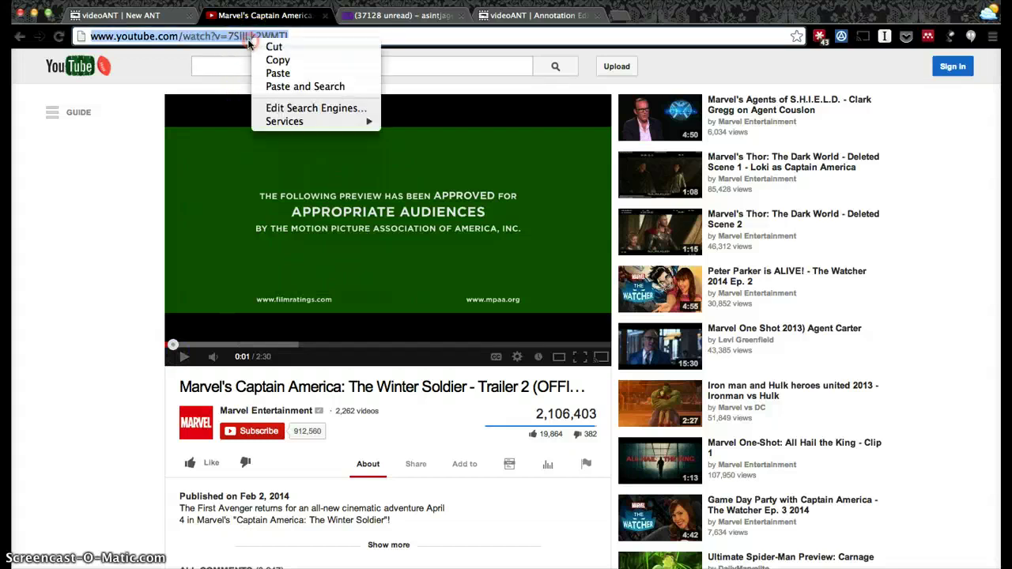
pyautogui.click(269, 61)
# - Glance at the mail message and the workshop panel ANT, then return to the New ANT form
pyautogui.click(381, 17)
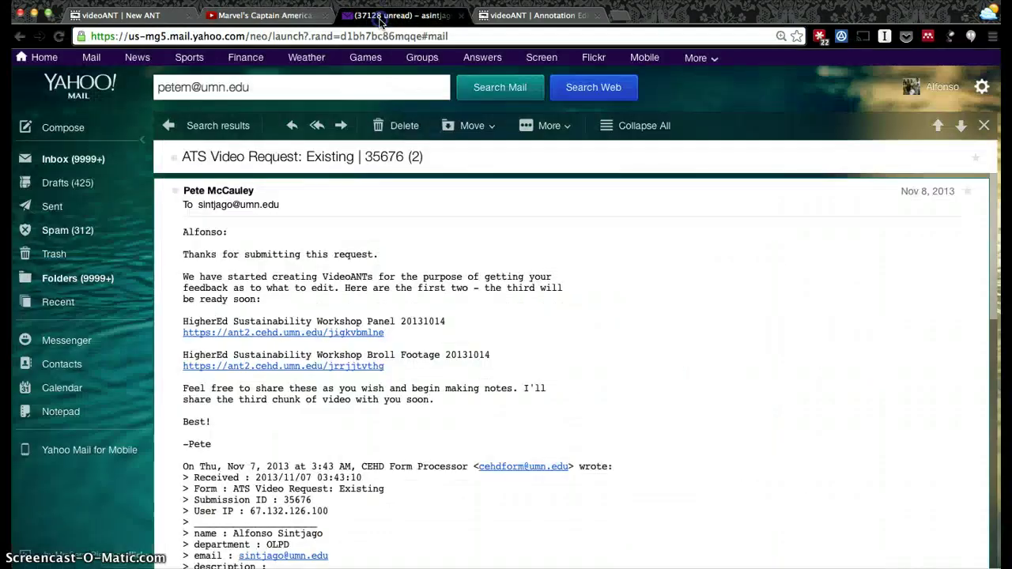
pyautogui.click(503, 16)
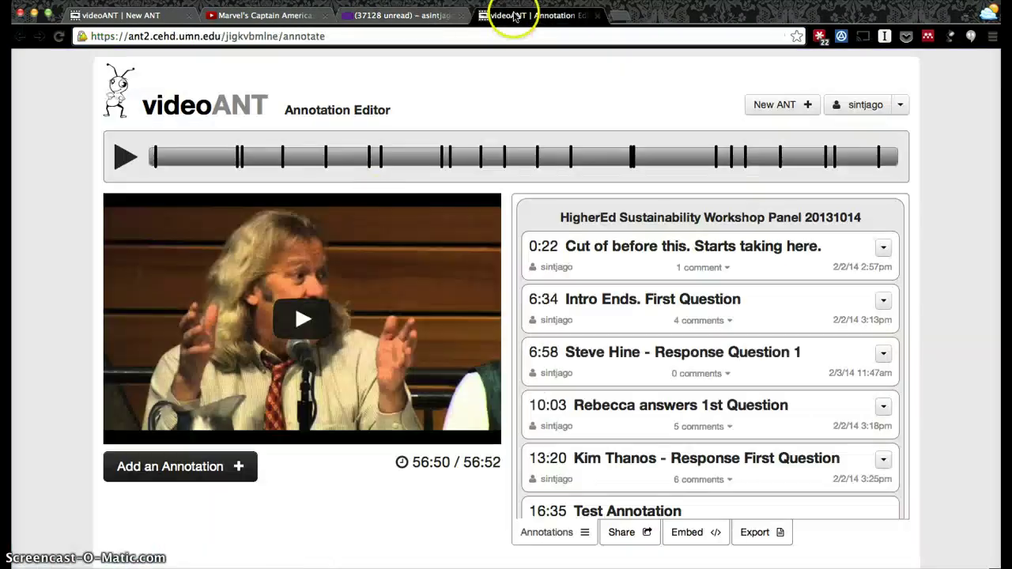
pyautogui.click(379, 17)
pyautogui.click(118, 15)
# - Paste the trailer's YouTube address, load the video, and start annotating it as a new ANT
pyautogui.click(158, 206)
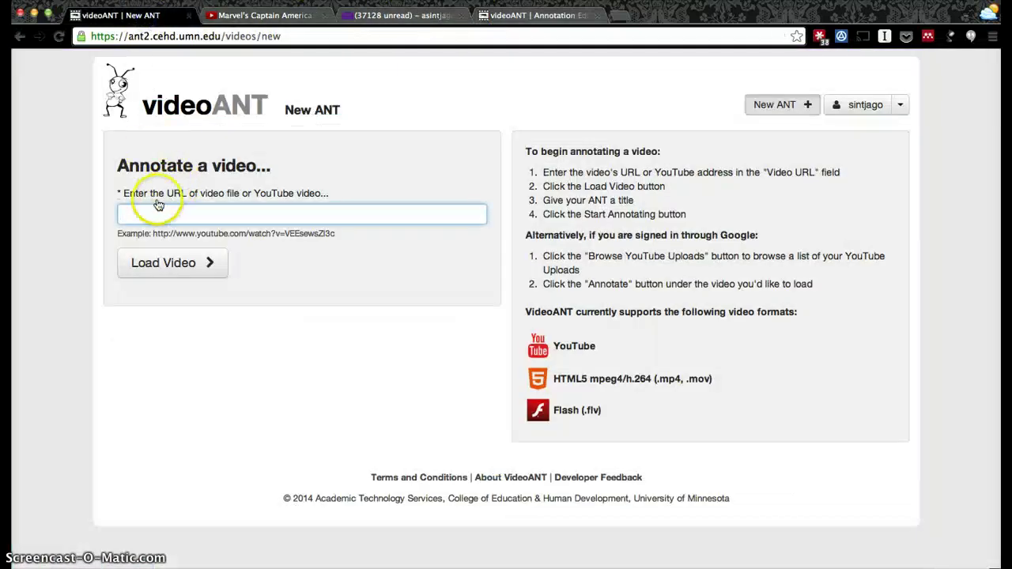
pyautogui.press('super+v')
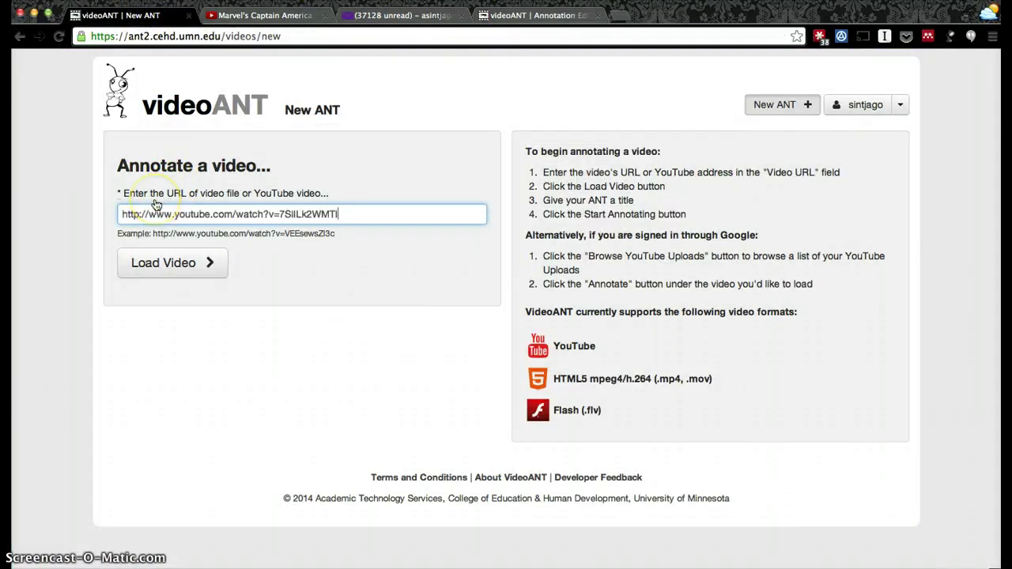
pyautogui.click(163, 264)
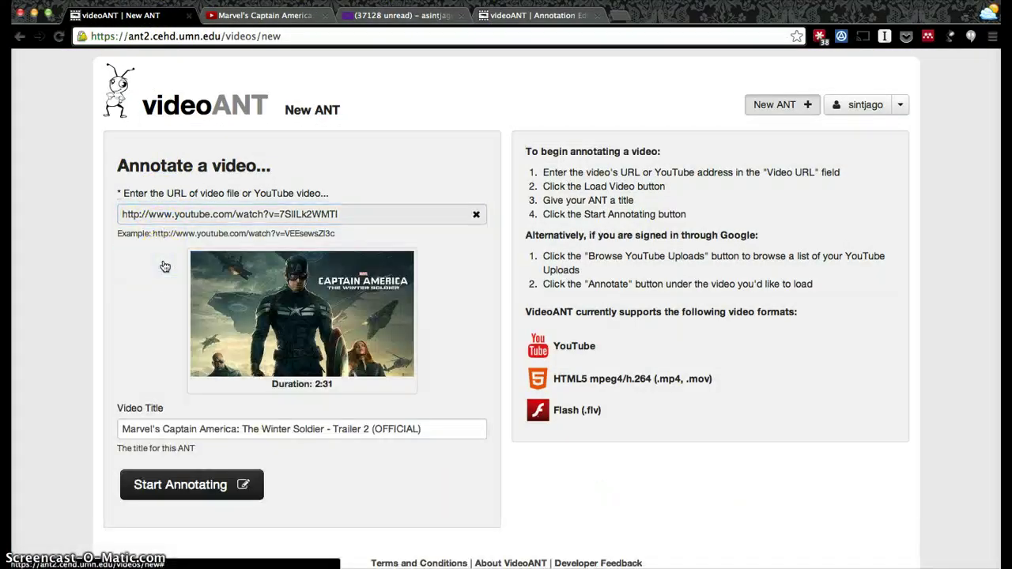
pyautogui.click(436, 433)
pyautogui.click(227, 489)
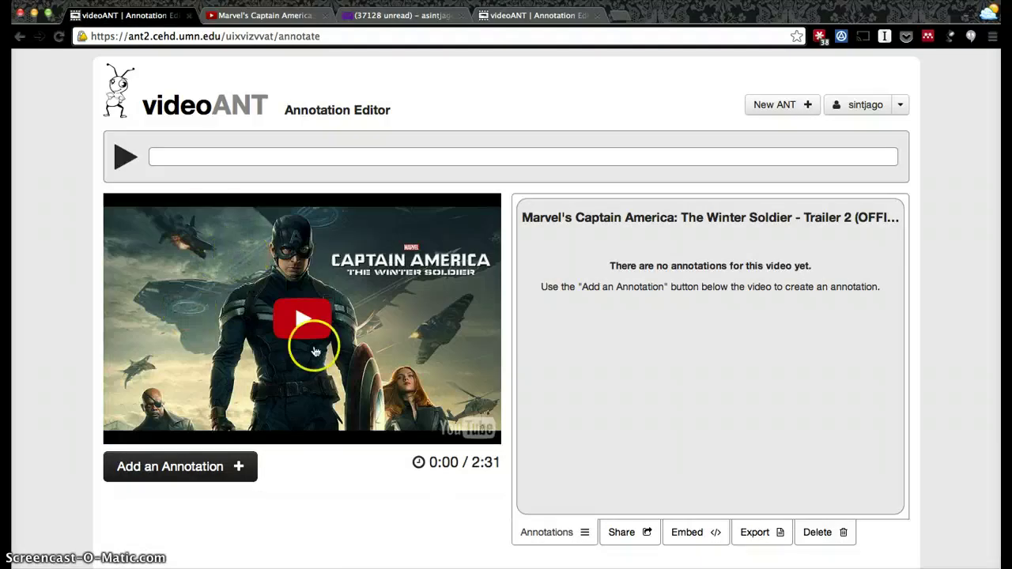
# - Play the trailer to 0:09, begin an annotation there, then switch to the workshop panel ANT
pyautogui.click(125, 158)
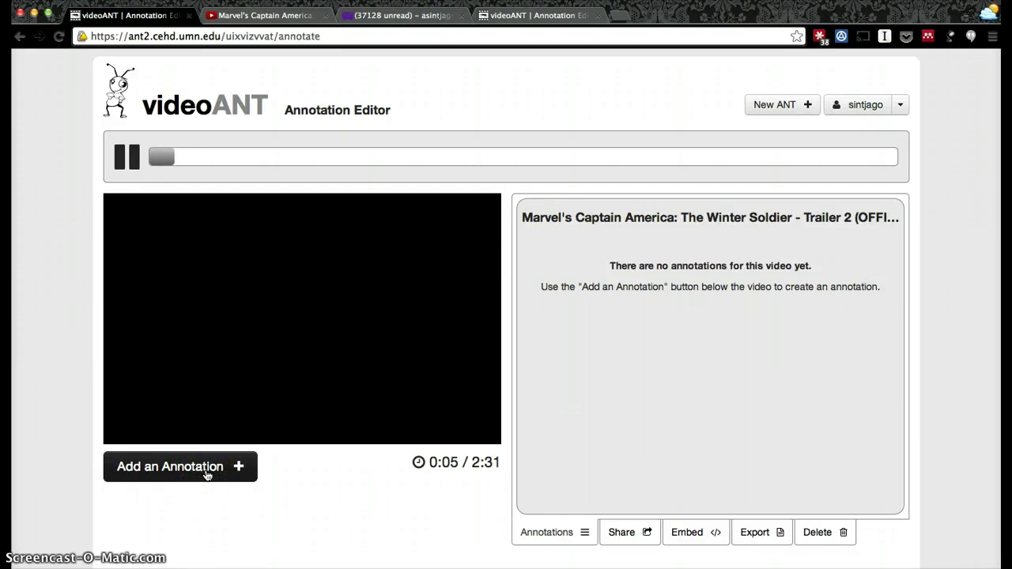
pyautogui.click(134, 171)
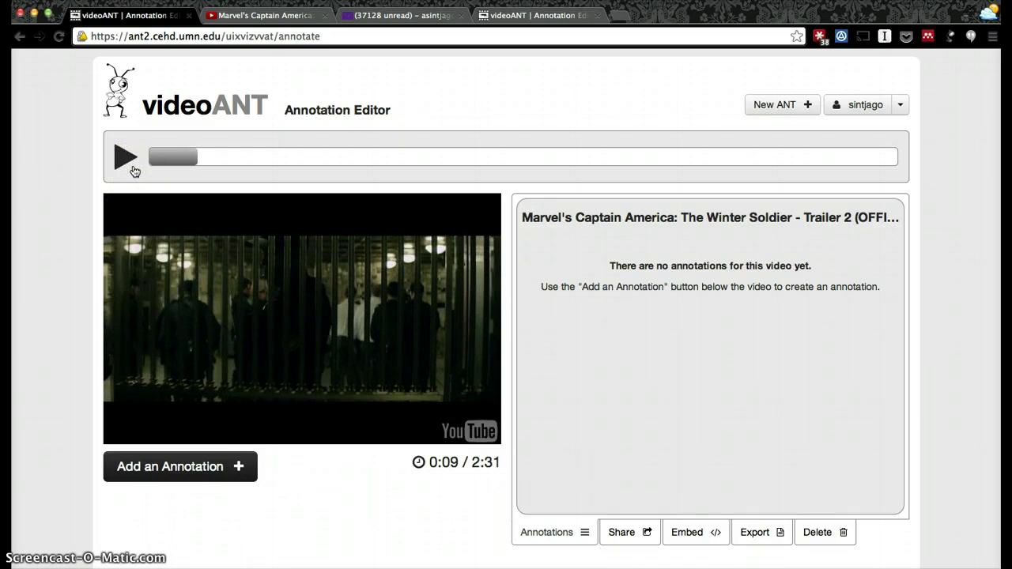
pyautogui.click(146, 474)
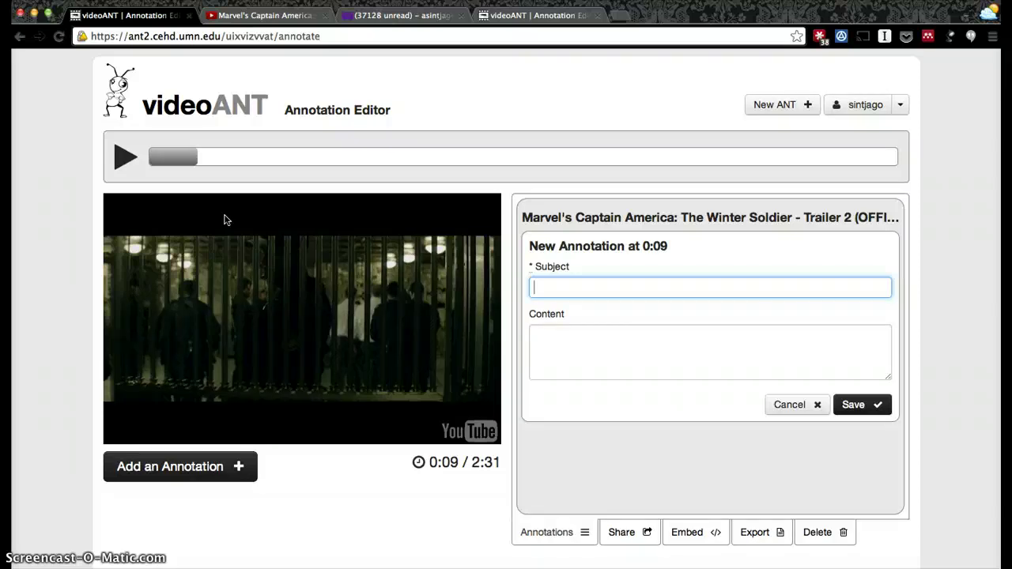
pyautogui.click(524, 15)
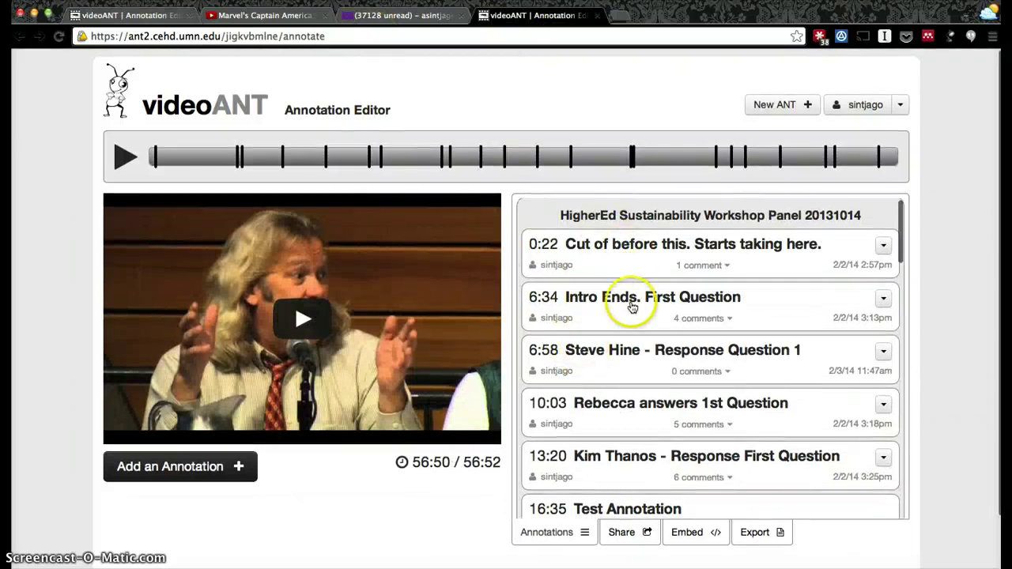
# - Jump the workshop video to the 6:58, 10:03 and 13:20 responses, read Kim Thanos's comments, then pause
pyautogui.scroll(-2, 639, 427)
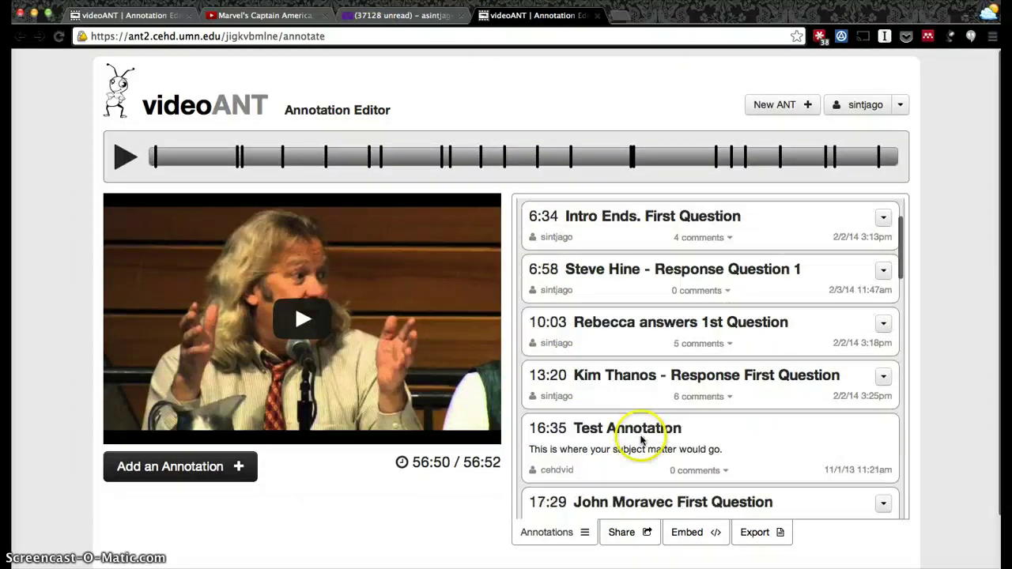
pyautogui.click(615, 270)
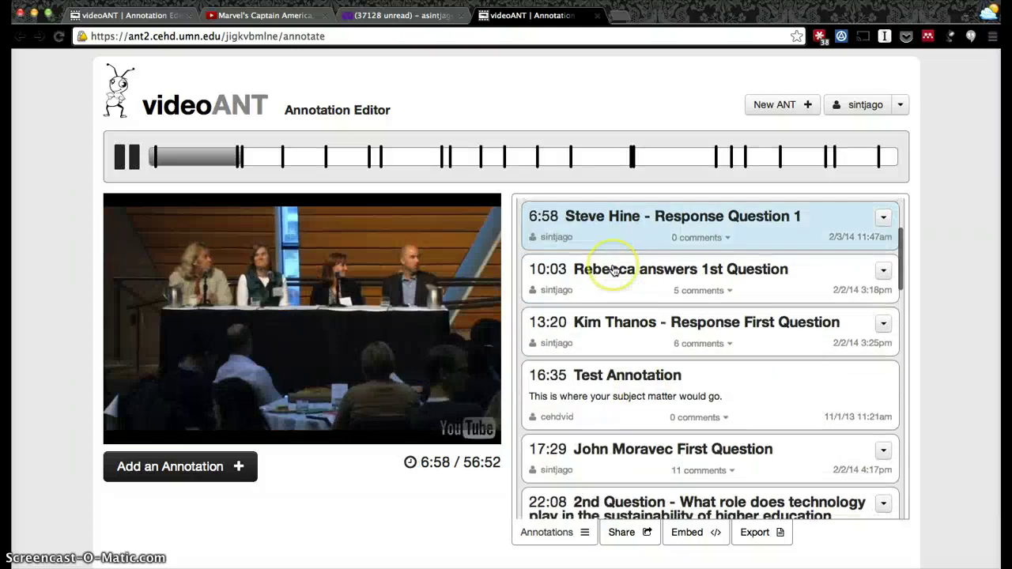
pyautogui.click(634, 281)
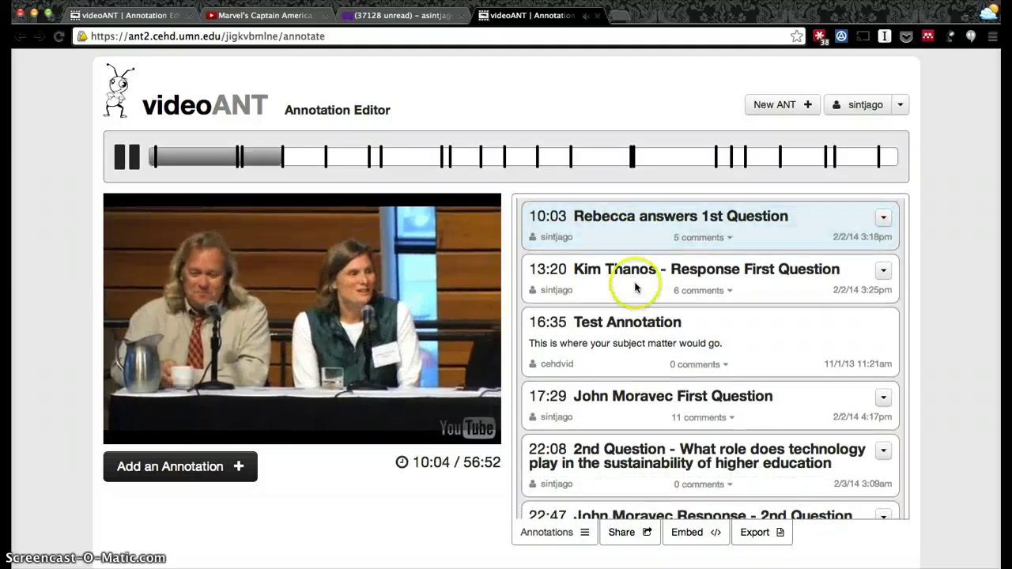
pyautogui.click(632, 282)
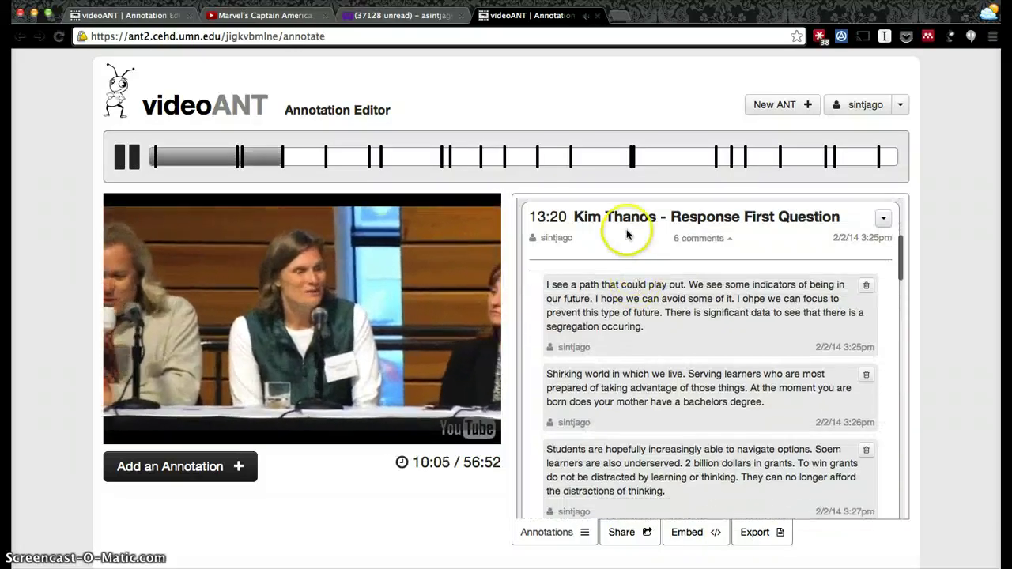
pyautogui.click(623, 218)
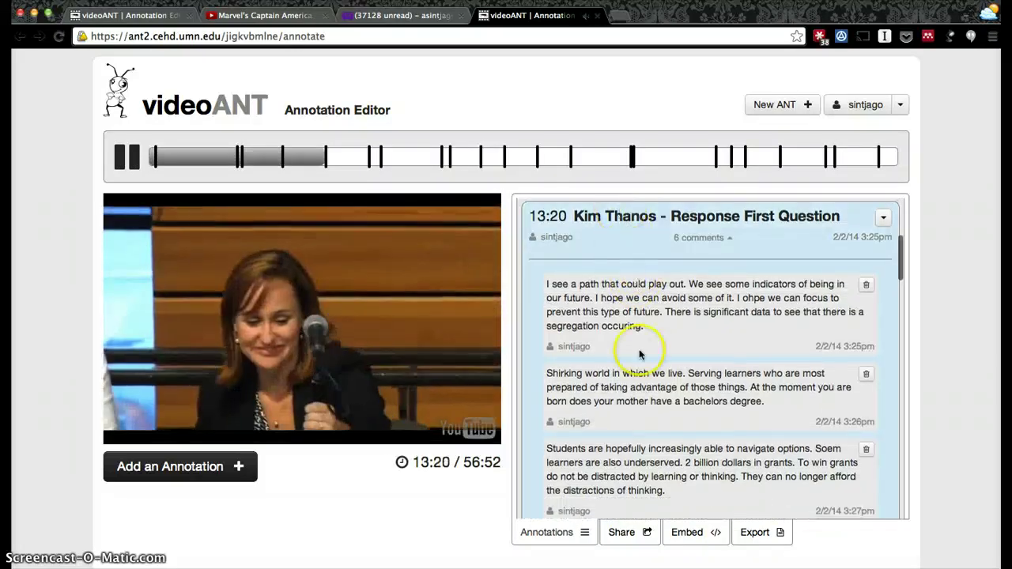
pyautogui.scroll(-5, 641, 354)
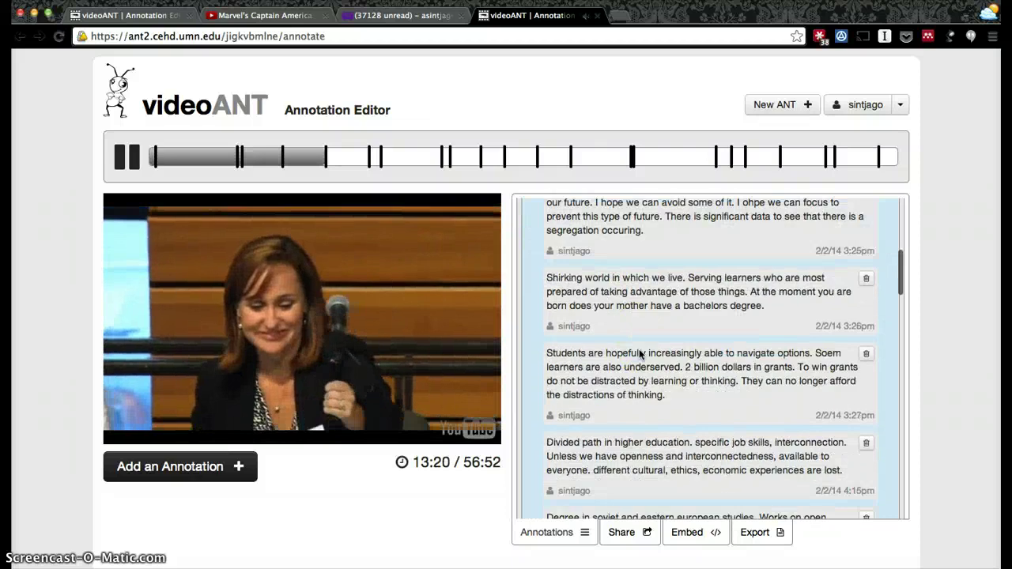
pyautogui.scroll(7, 630, 322)
pyautogui.scroll(-2, 626, 393)
pyautogui.scroll(-1, 626, 393)
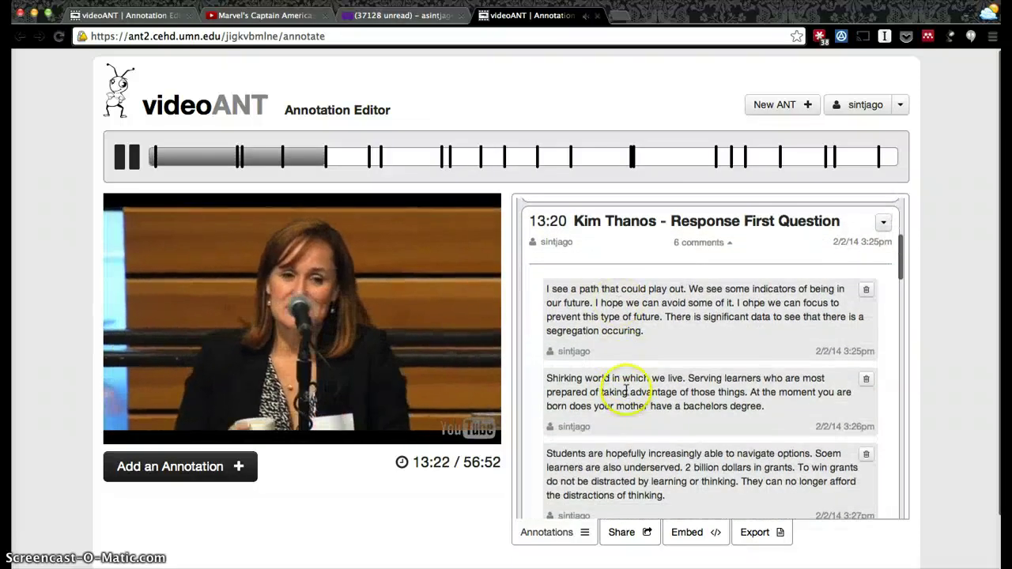
pyautogui.scroll(-4, 635, 448)
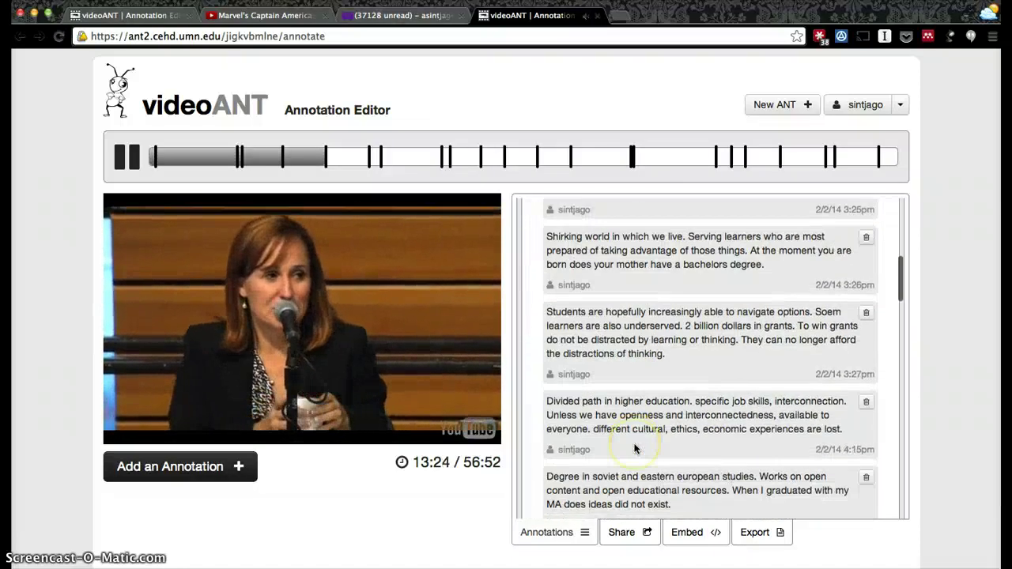
pyautogui.scroll(3, 638, 447)
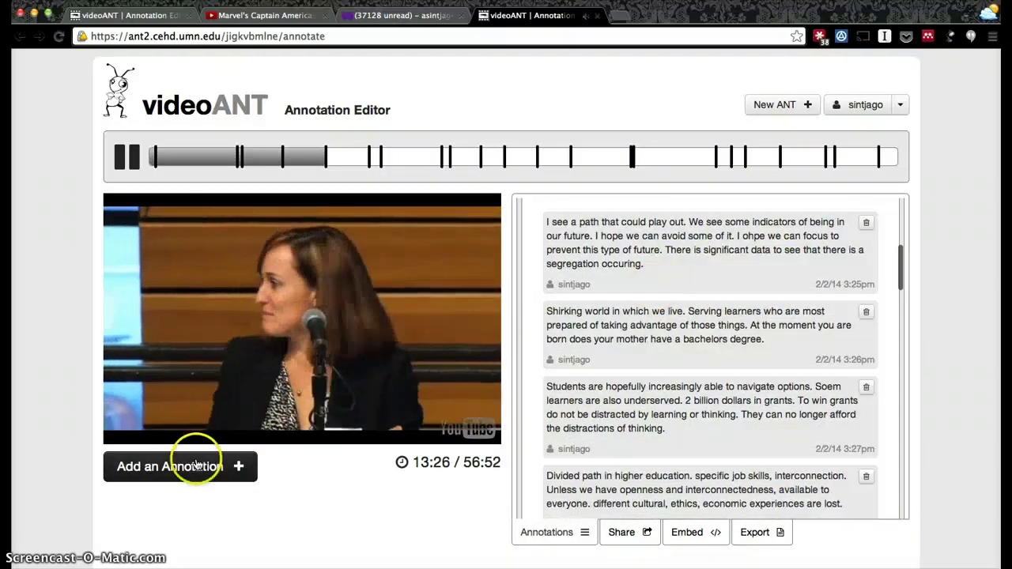
pyautogui.click(120, 147)
pyautogui.scroll(3, 531, 318)
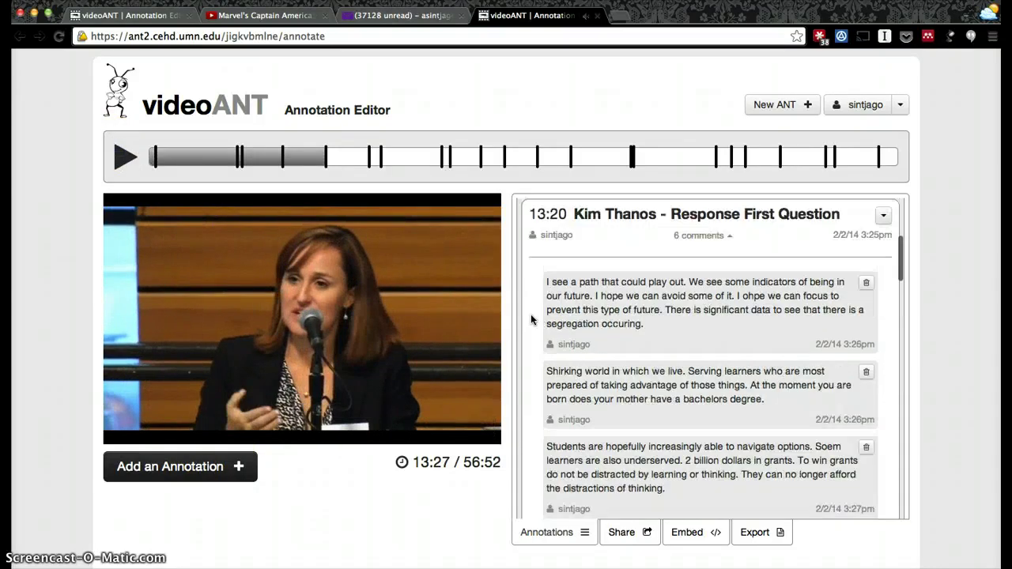
# - Check the Kim Thanos annotation options, jump to 36:44 and 42:57, and expand Rebecca's two comments
pyautogui.click(884, 270)
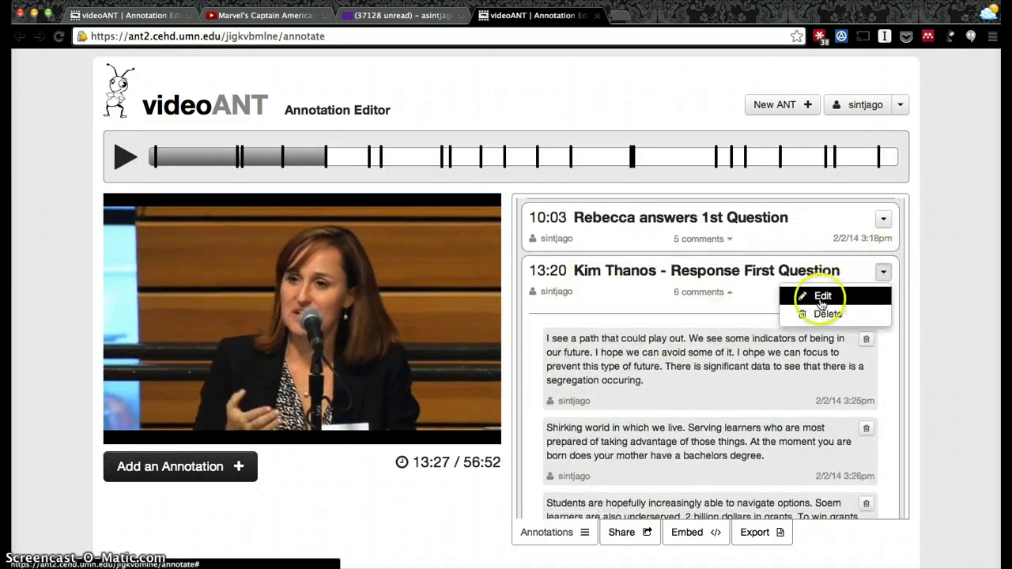
pyautogui.click(757, 410)
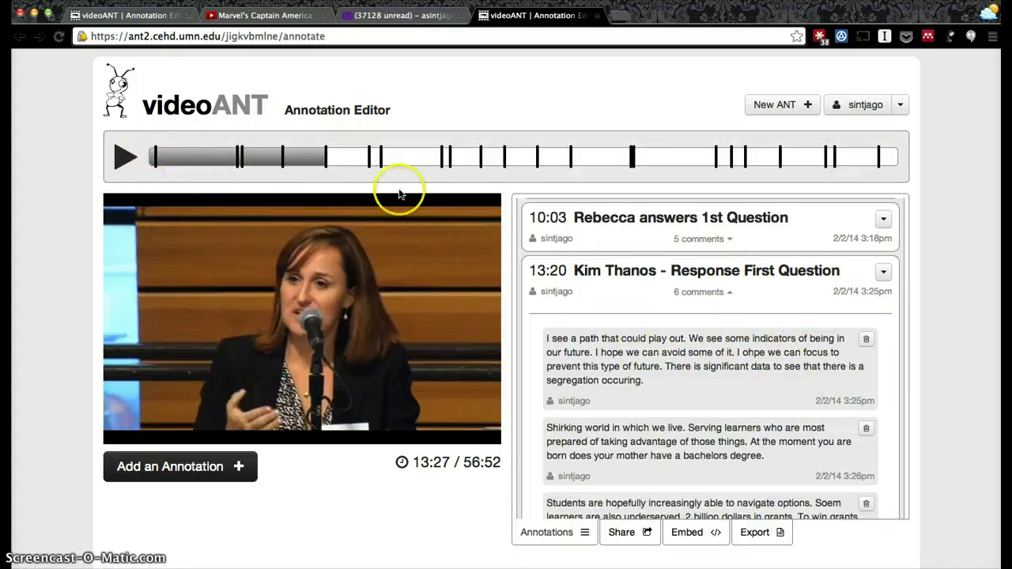
pyautogui.scroll(-5, 615, 350)
pyautogui.scroll(-5, 615, 350)
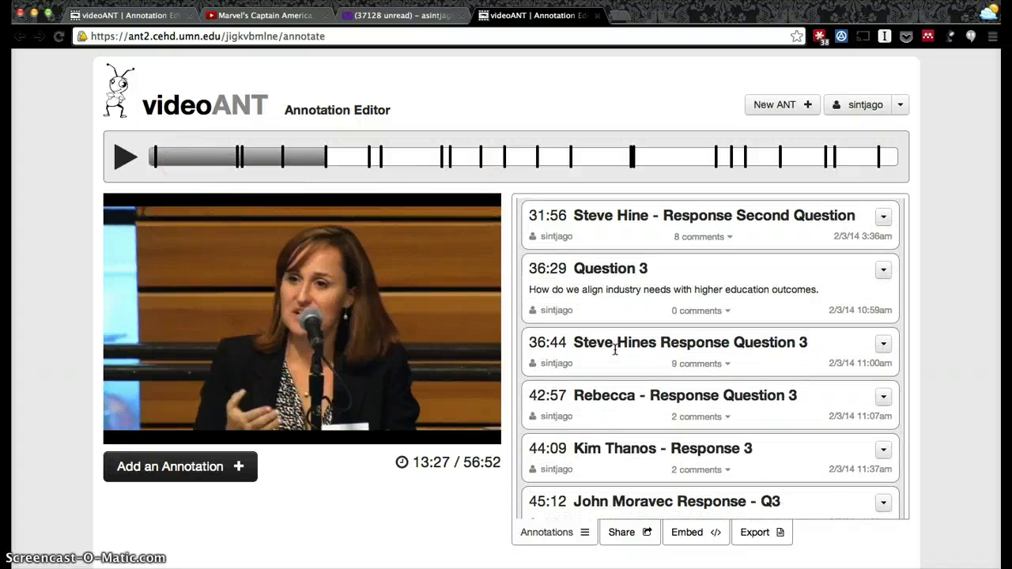
pyautogui.click(615, 350)
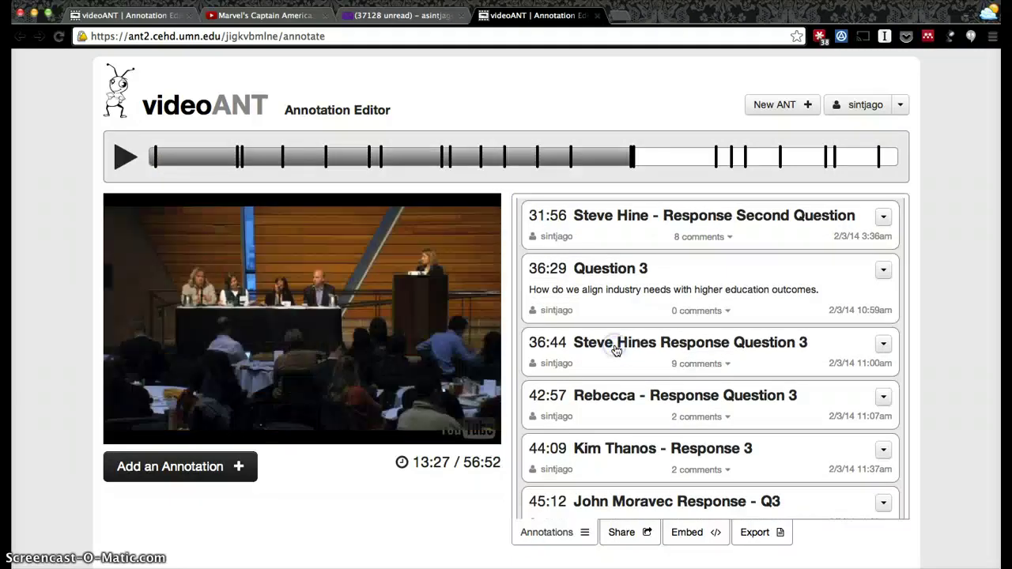
pyautogui.click(615, 407)
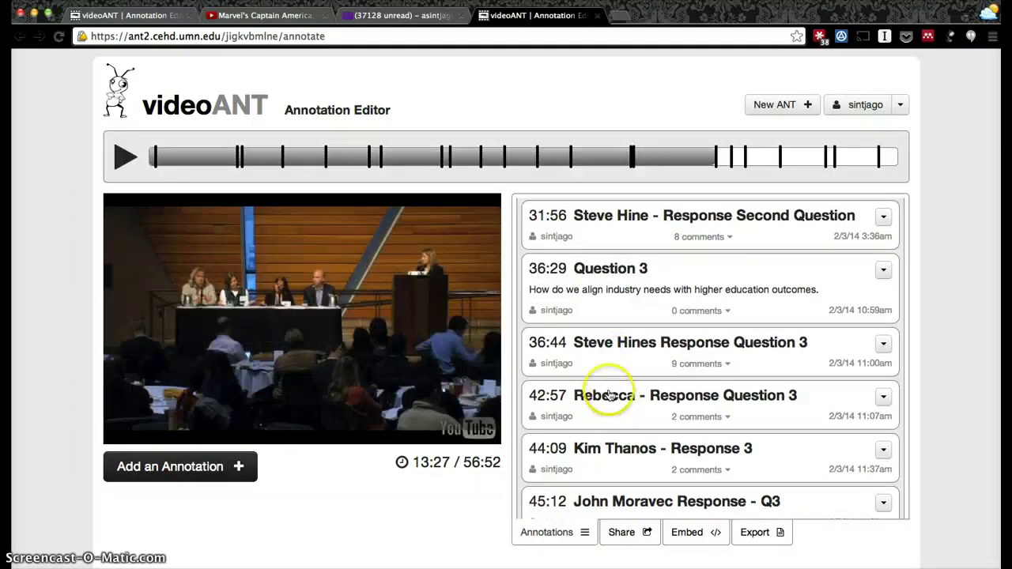
pyautogui.click(707, 423)
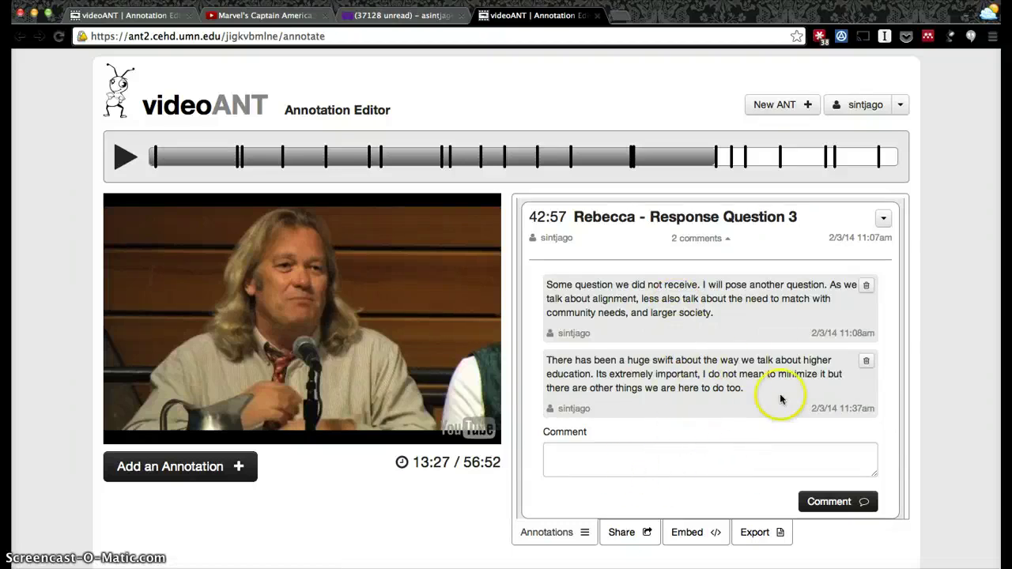
pyautogui.scroll(5, 765, 388)
pyautogui.scroll(10, 765, 387)
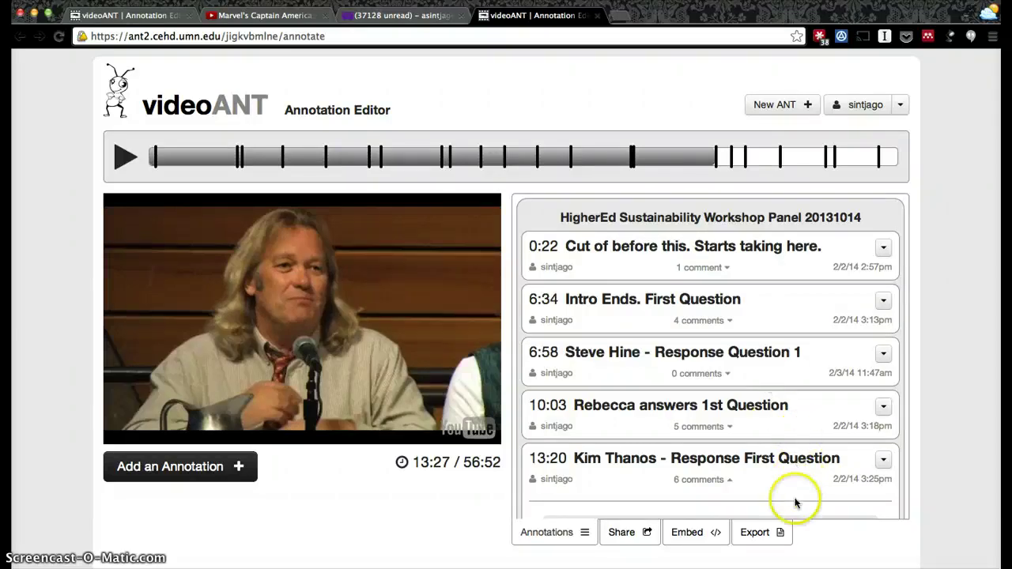
# - Export the workshop panel annotations and comments as a .txt page, skim it, and return to the editor
pyautogui.click(754, 533)
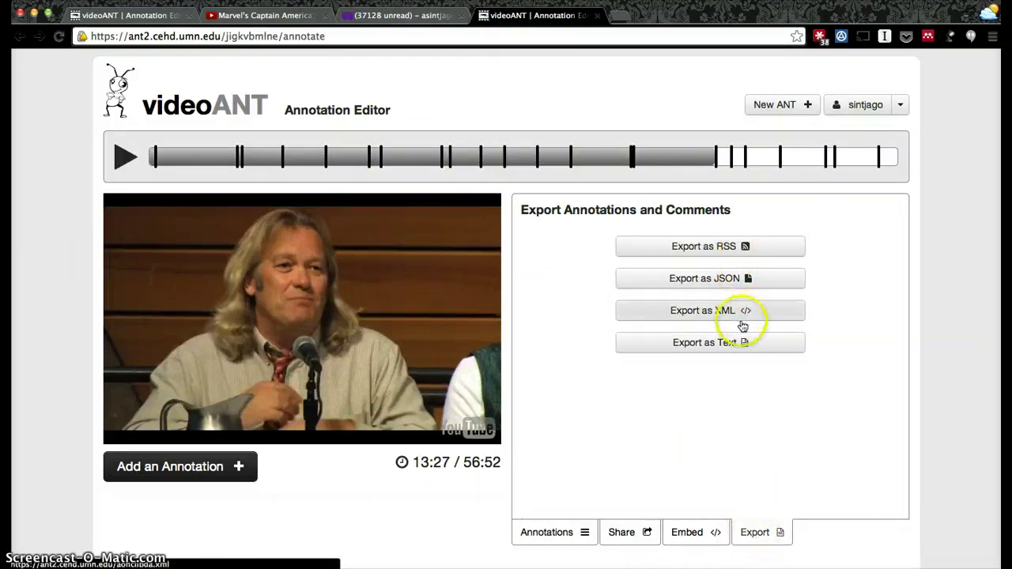
pyautogui.click(743, 342)
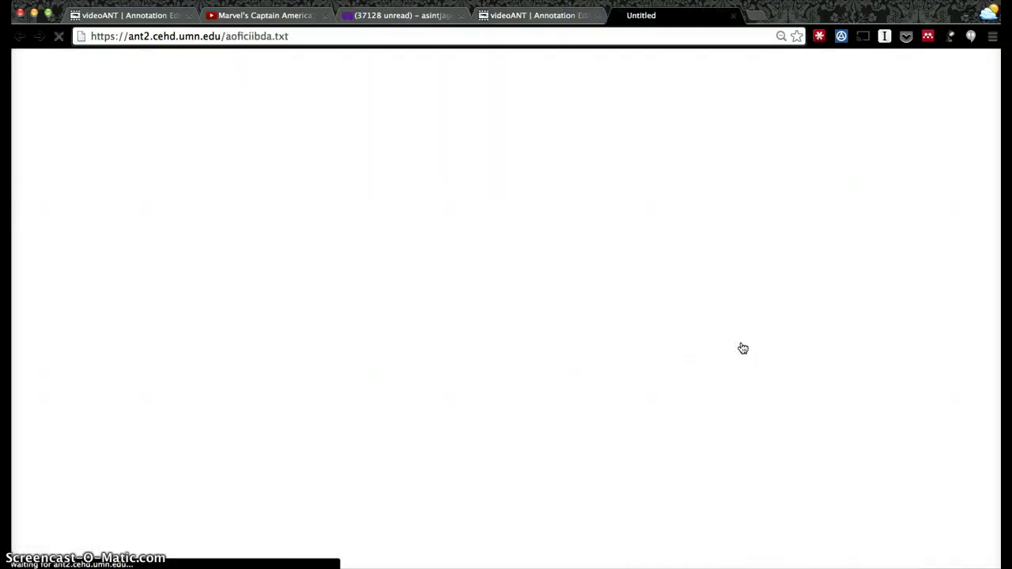
pyautogui.scroll(-15, 731, 363)
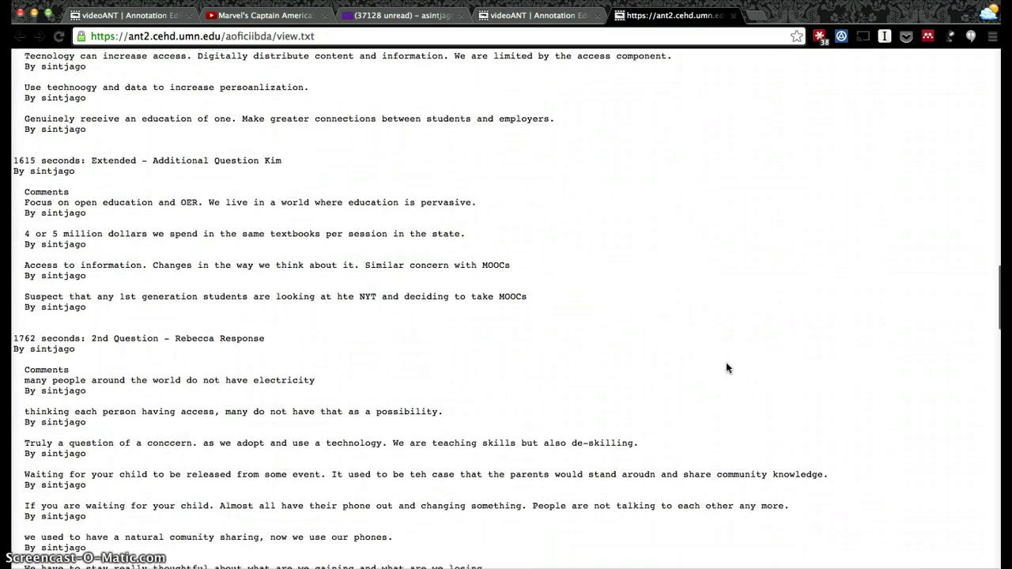
pyautogui.scroll(-1, 726, 368)
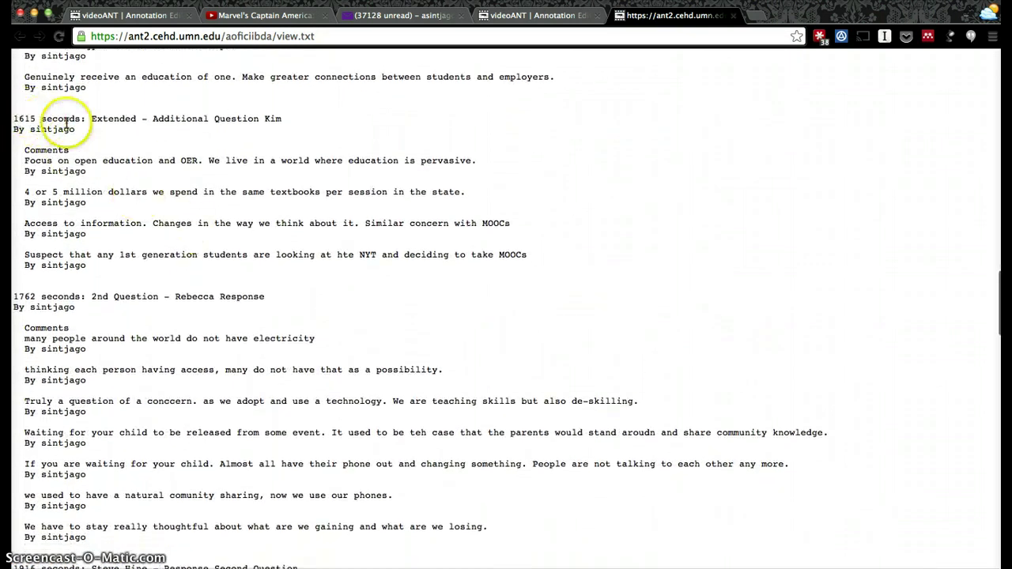
pyautogui.click(522, 16)
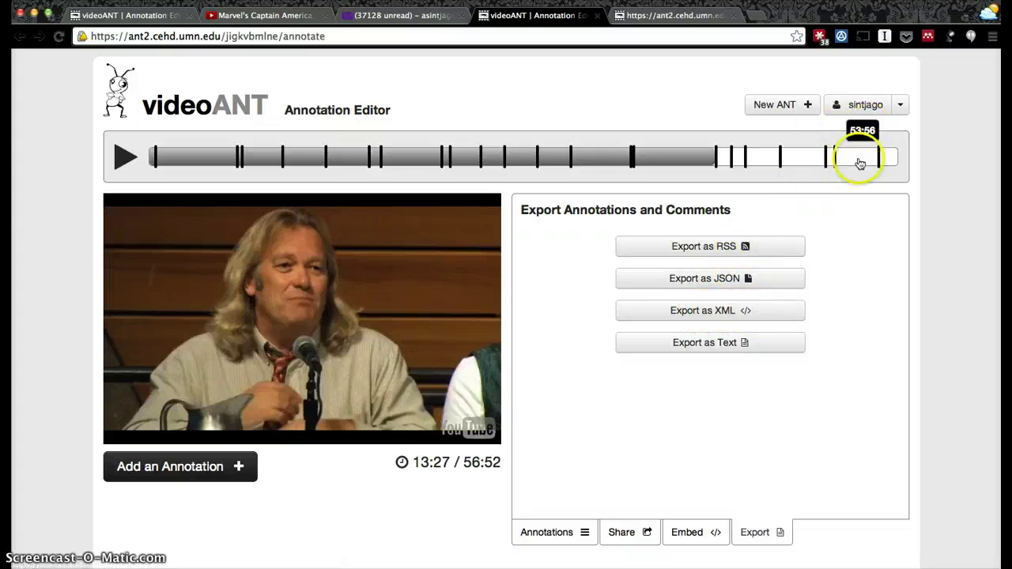
# - Show the ANT's Share details and select the full Annotate URL and View URL
pyautogui.click(608, 530)
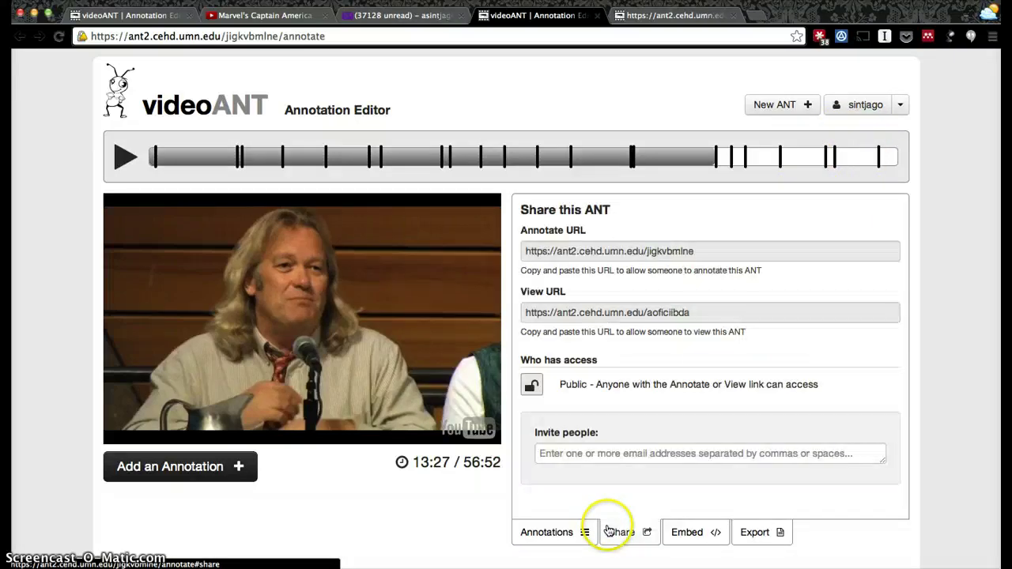
pyautogui.click(636, 255)
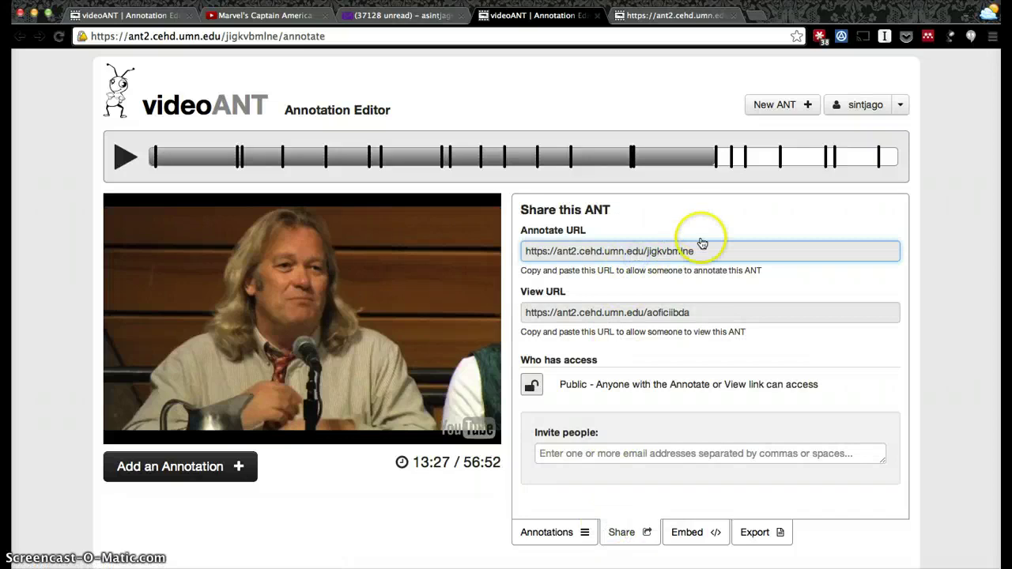
pyautogui.moveTo(700, 248); pyautogui.dragTo(507, 236)
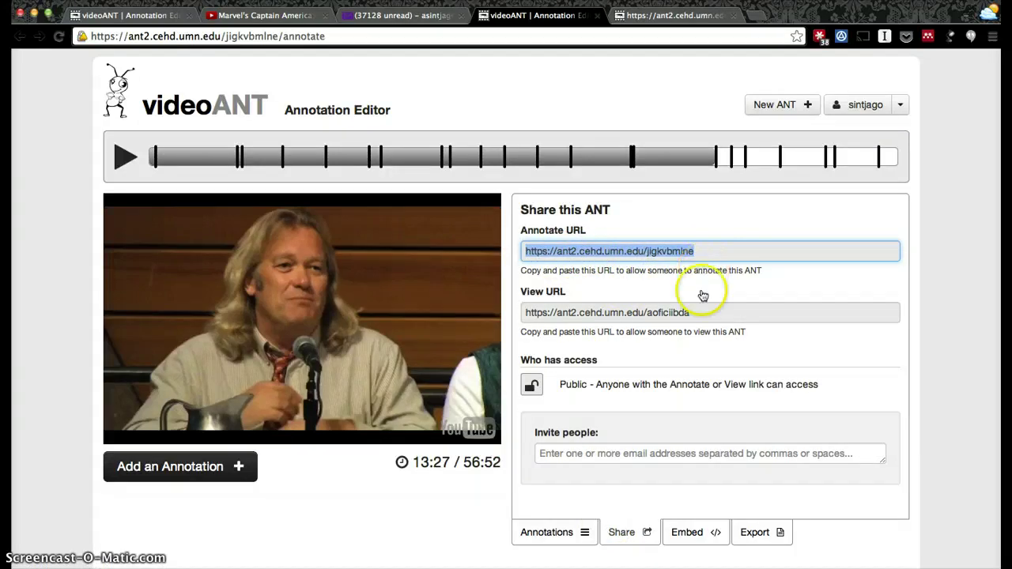
pyautogui.moveTo(686, 312); pyautogui.dragTo(515, 298)
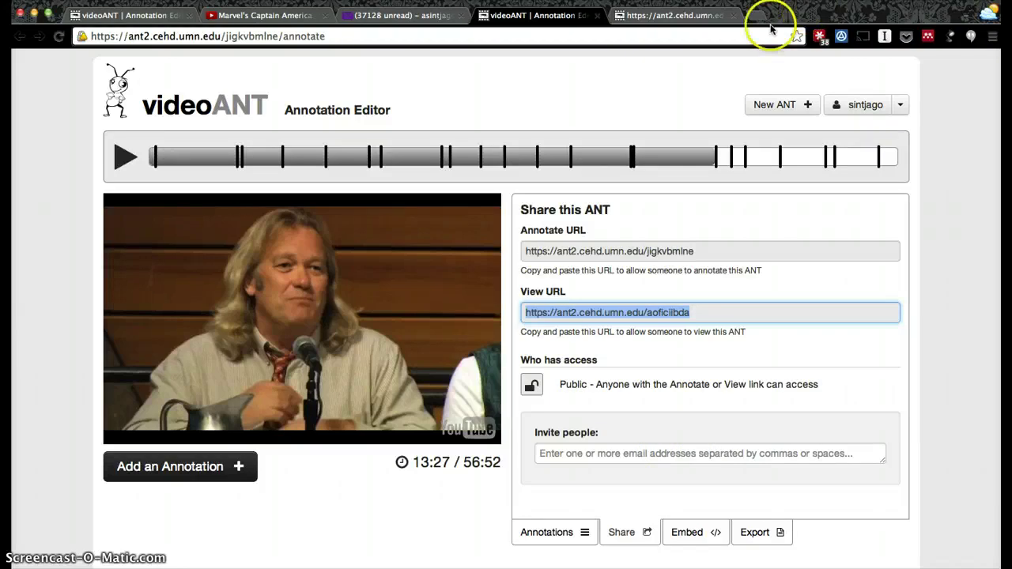
# - Sign in to YouTube with the UMN university account and use it as the personal profile
pyautogui.click(267, 15)
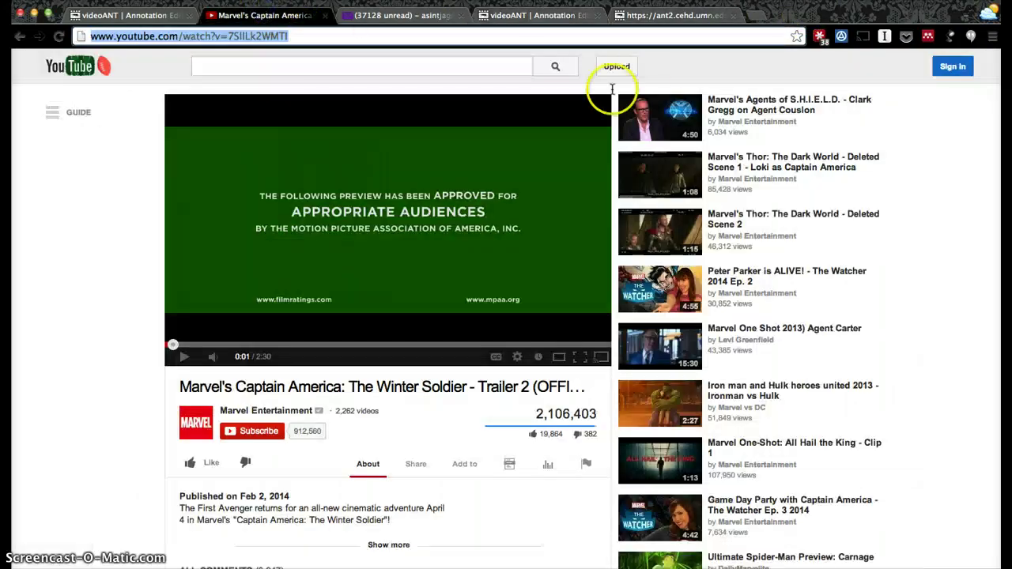
pyautogui.click(952, 66)
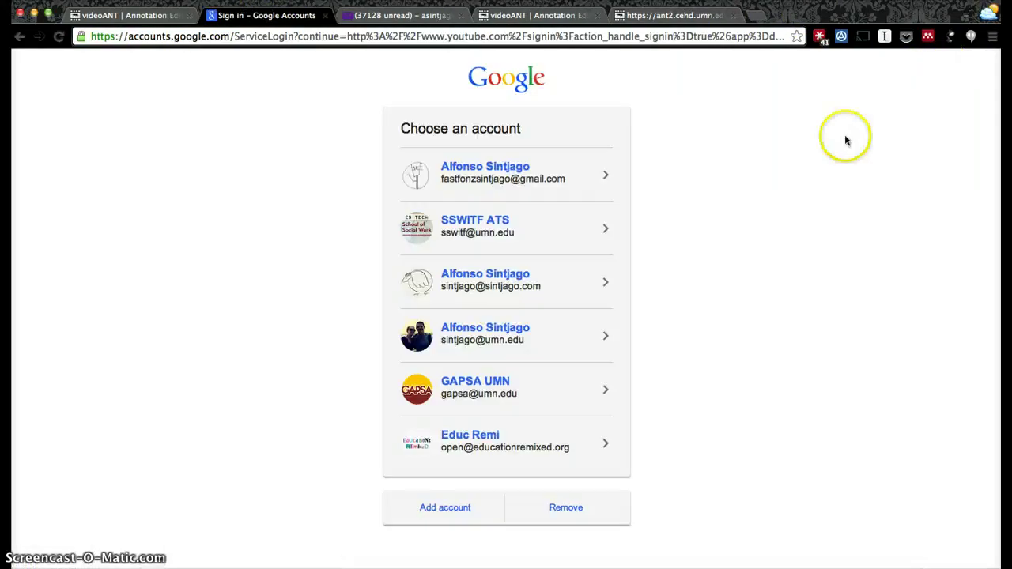
pyautogui.click(475, 334)
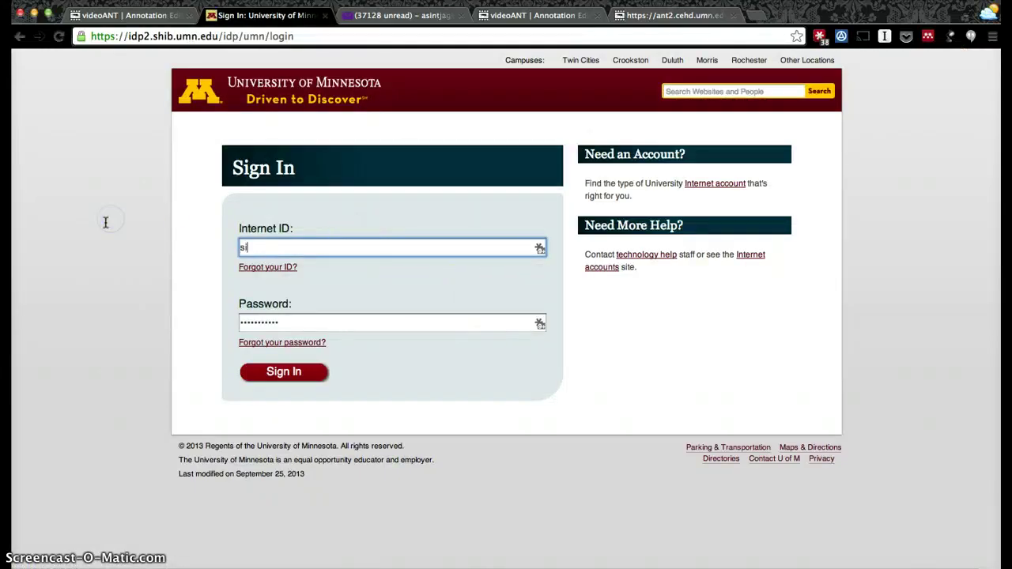
pyautogui.press('Tab')
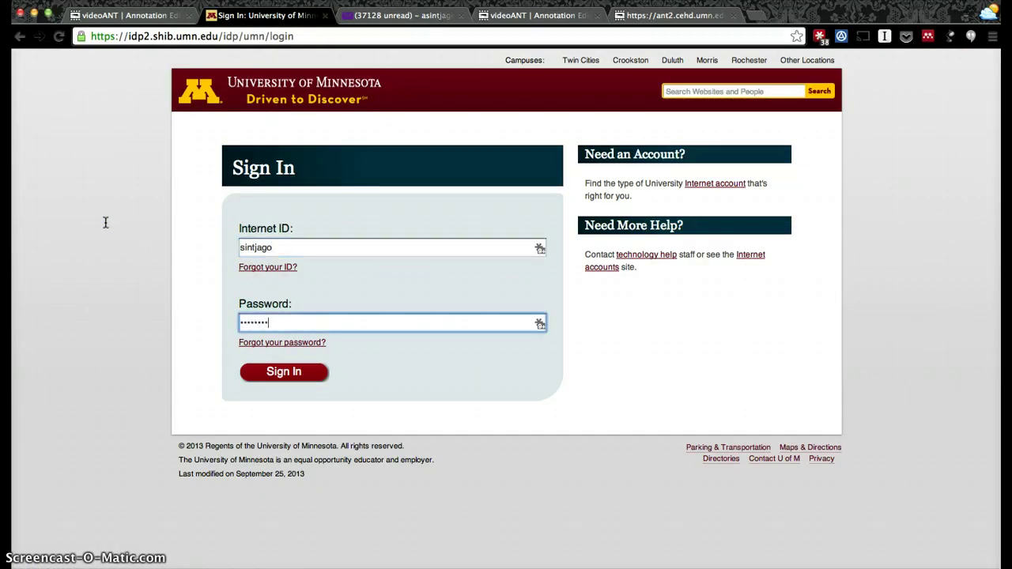
pyautogui.press('Return')
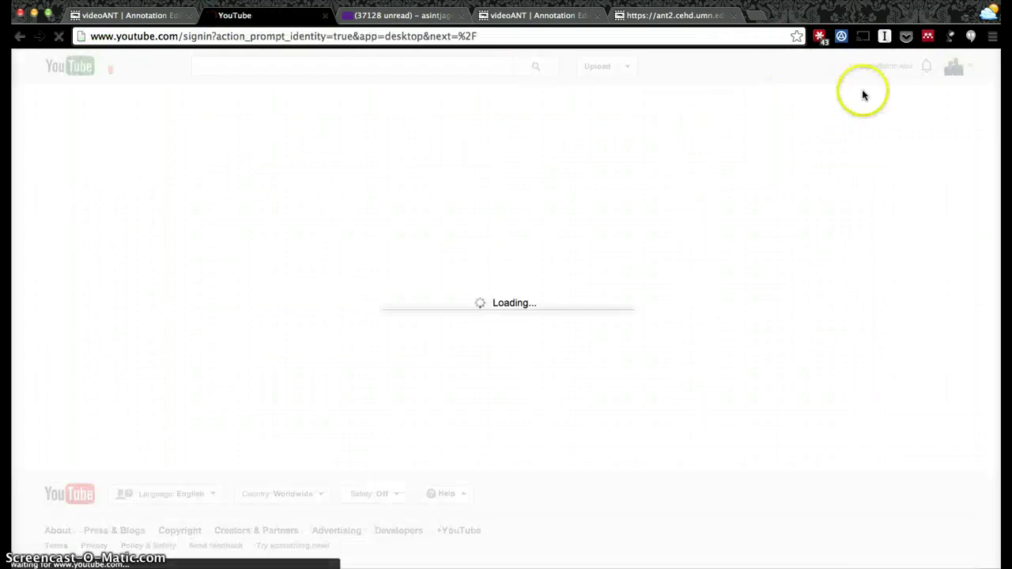
pyautogui.click(400, 386)
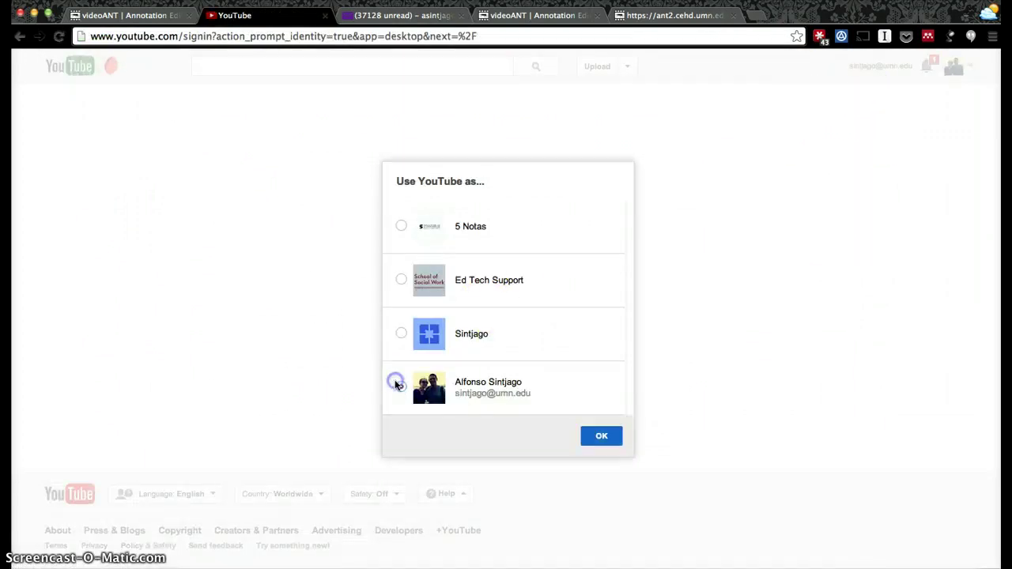
pyautogui.click(601, 437)
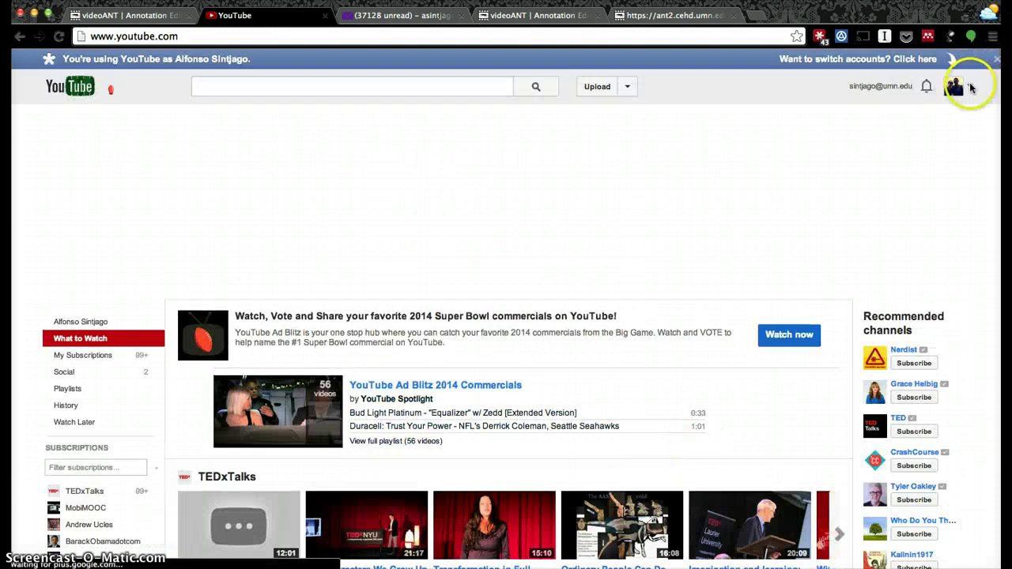
# - Open the uploaded '5 Notas - I Love You' video's settings and copy its short video URL
pyautogui.click(971, 88)
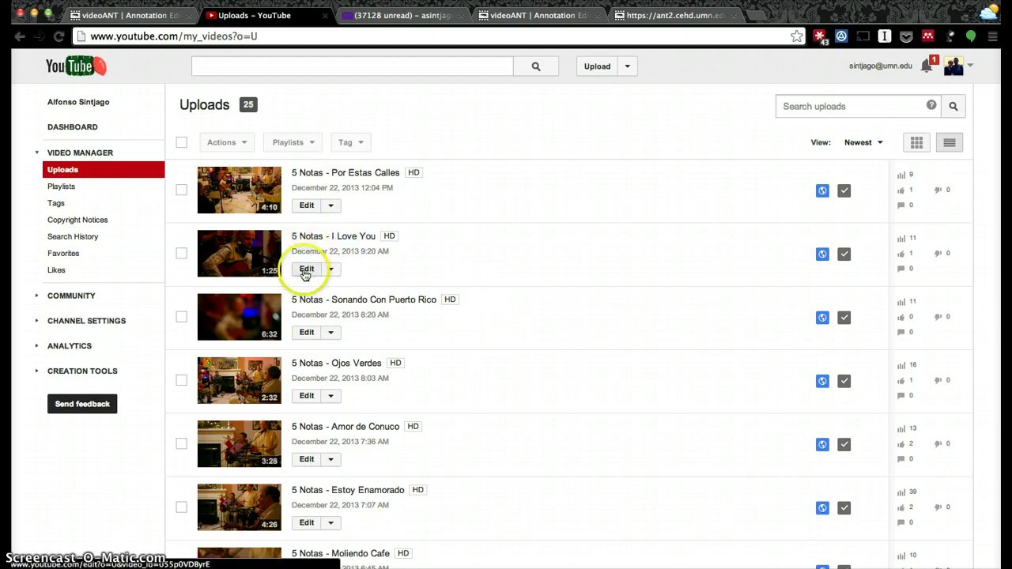
pyautogui.click(305, 270)
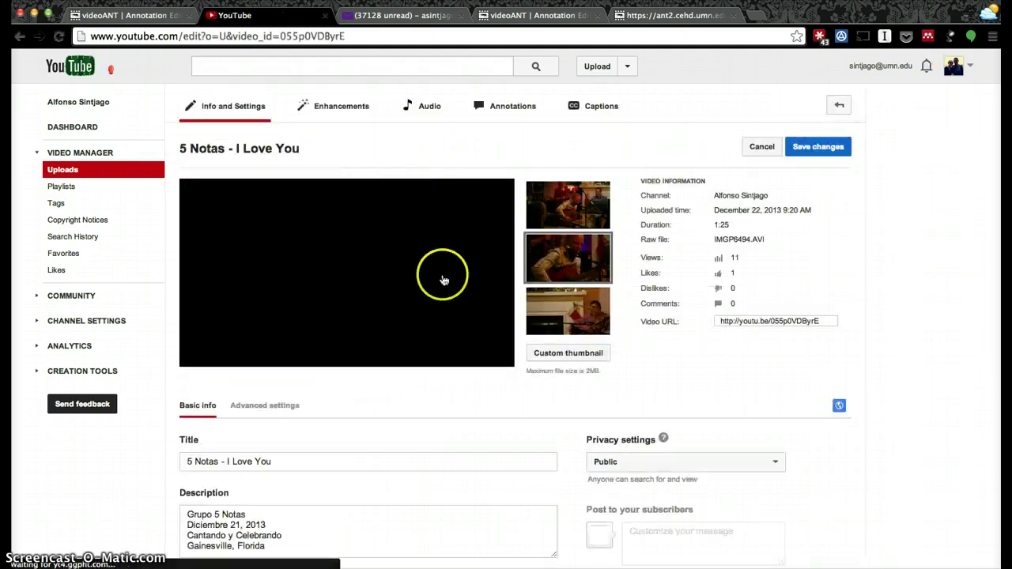
pyautogui.click(803, 321)
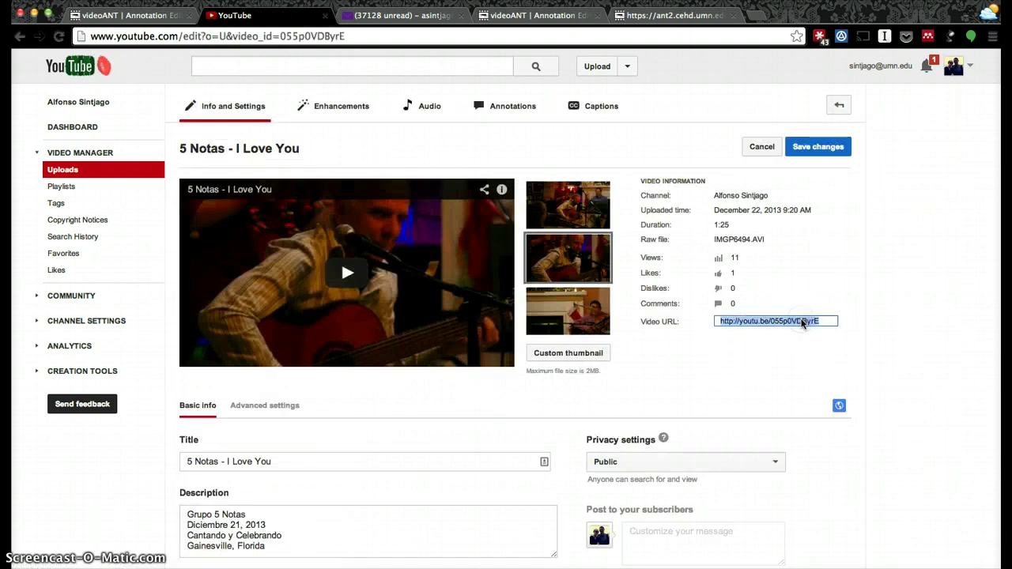
pyautogui.rightClick(803, 322)
pyautogui.click(829, 298)
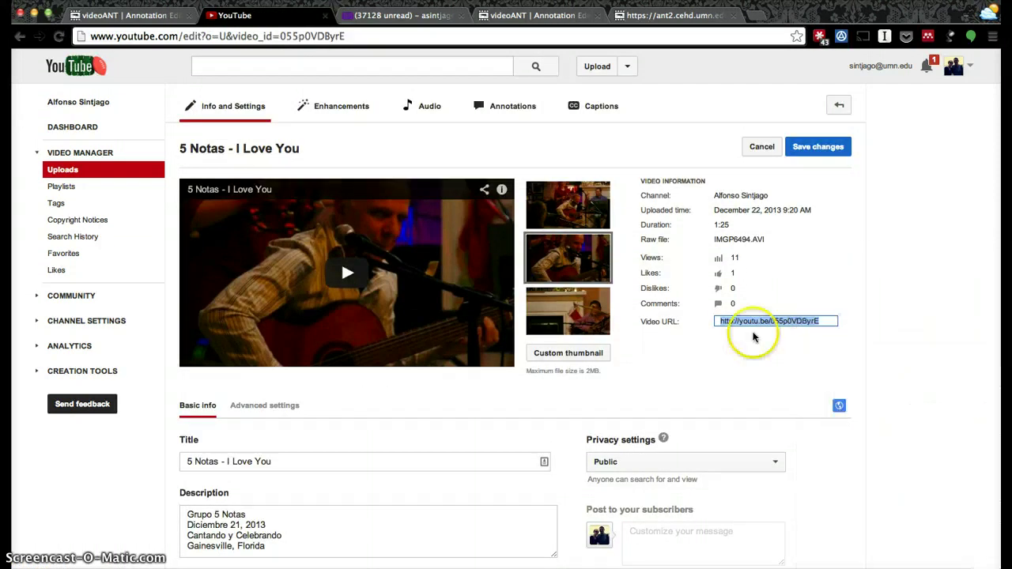
# - Start a new ANT, paste the '5 Notas - I Love You' link, load it, and begin annotating
pyautogui.click(113, 16)
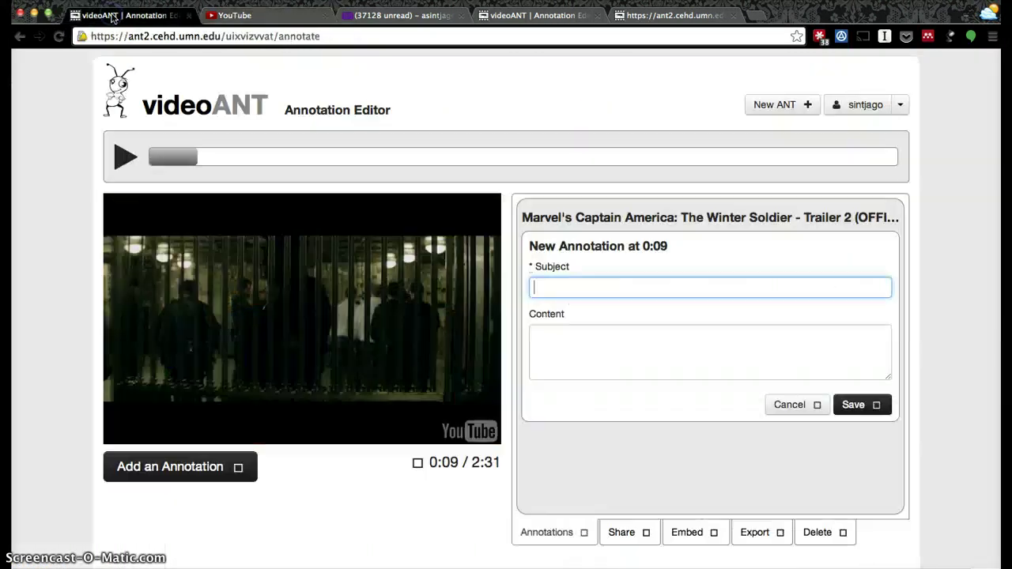
pyautogui.click(764, 103)
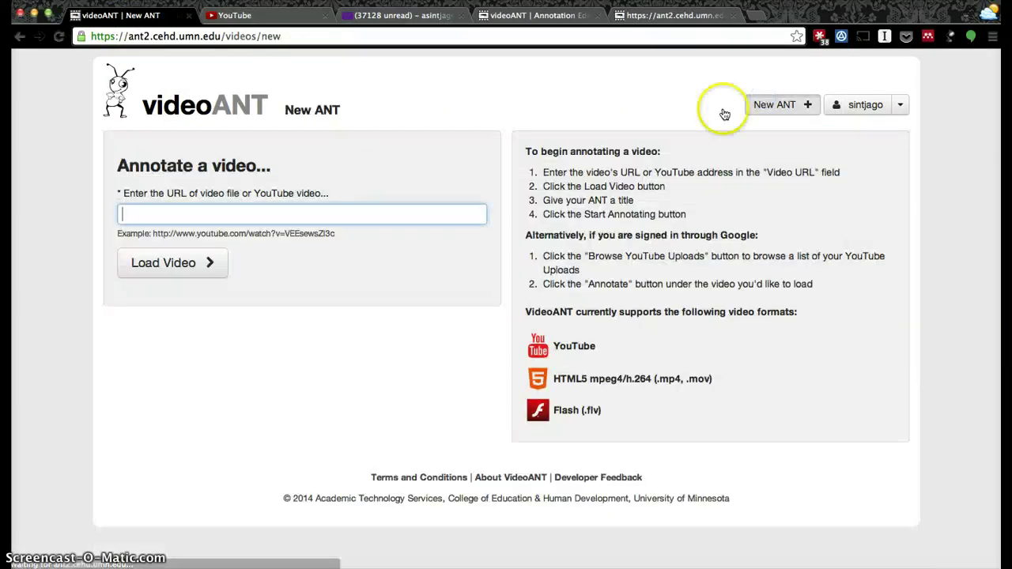
pyautogui.click(192, 213)
pyautogui.rightClick(195, 215)
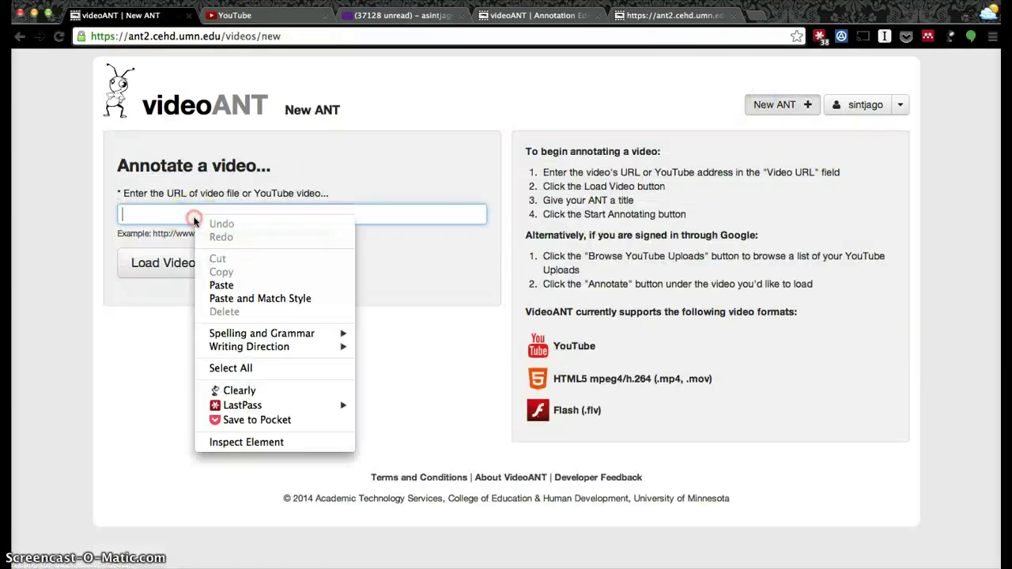
pyautogui.click(251, 286)
pyautogui.click(163, 272)
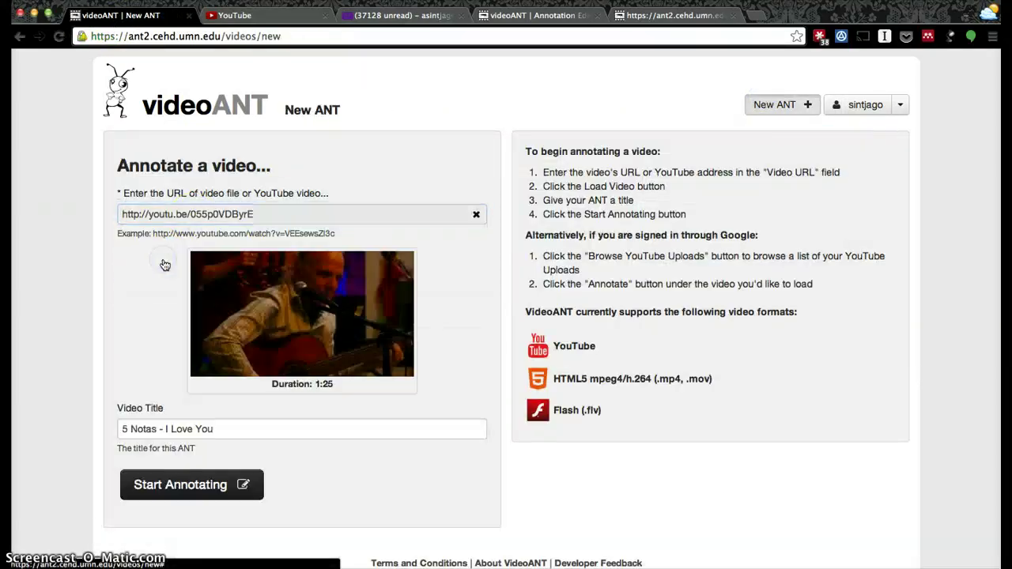
pyautogui.click(198, 484)
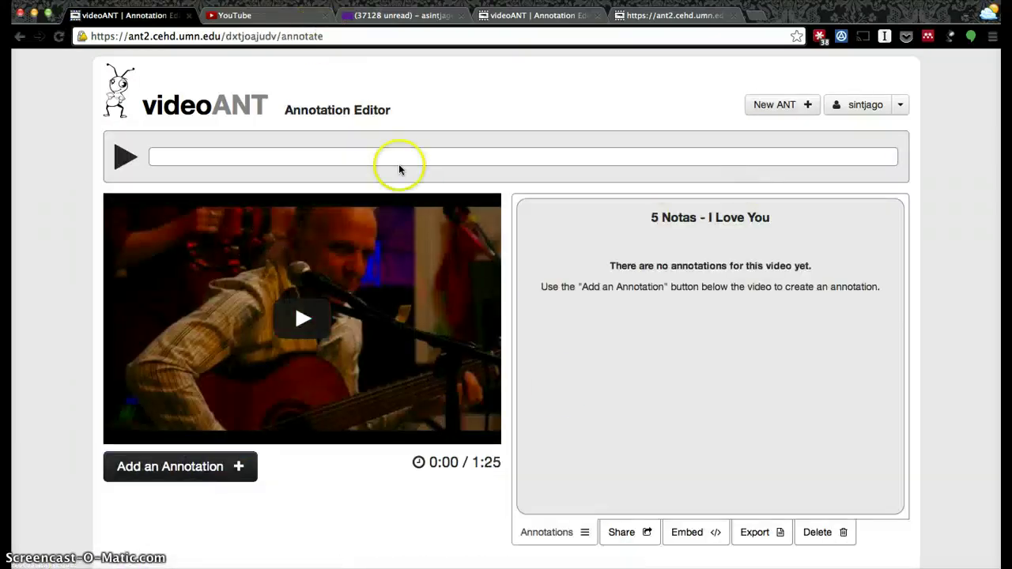
# - Review the new ANT's Share panel, selecting the Annotate URL and expanding the invite-people form
pyautogui.click(627, 536)
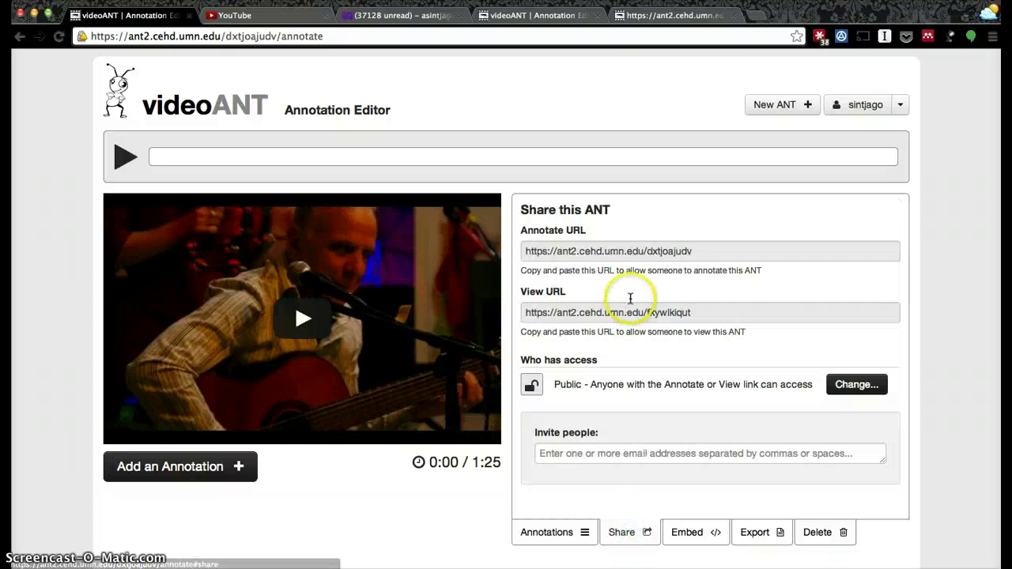
pyautogui.click(693, 249)
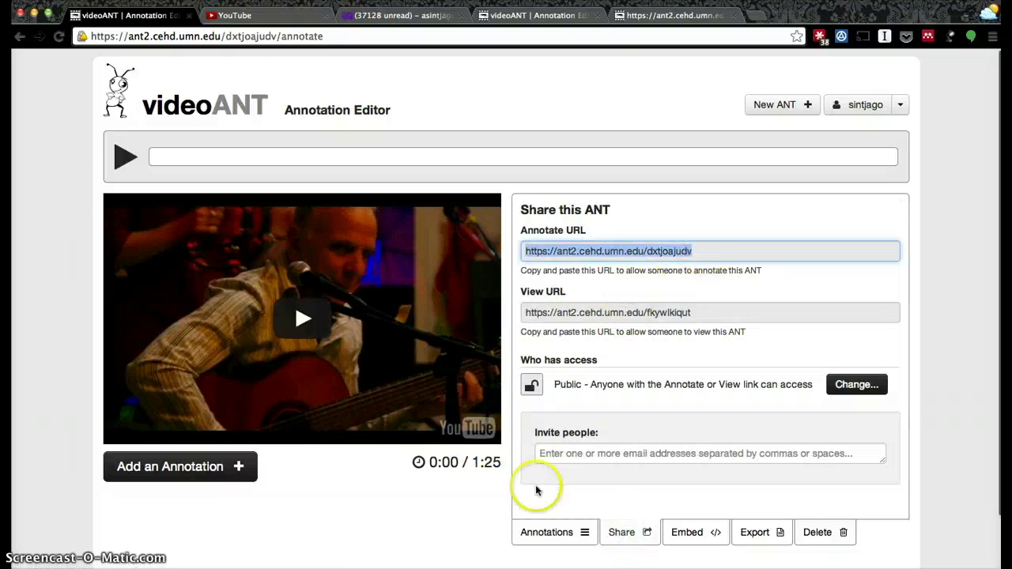
pyautogui.click(555, 459)
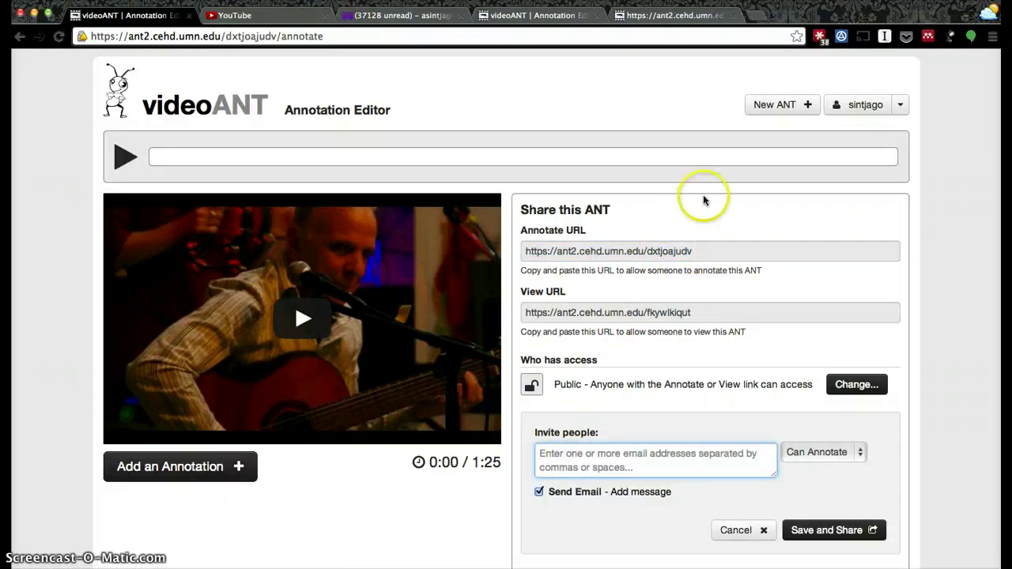
pyautogui.click(693, 251)
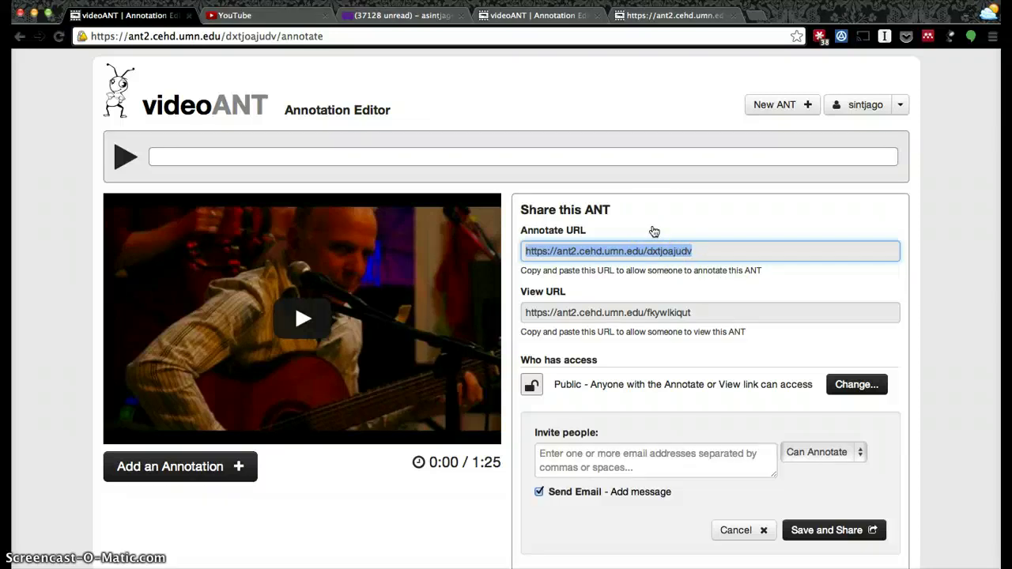
# - Show the HigherEd Sustainability Workshop Panel ANT's annotation list and scroll to its comment threads
pyautogui.click(513, 16)
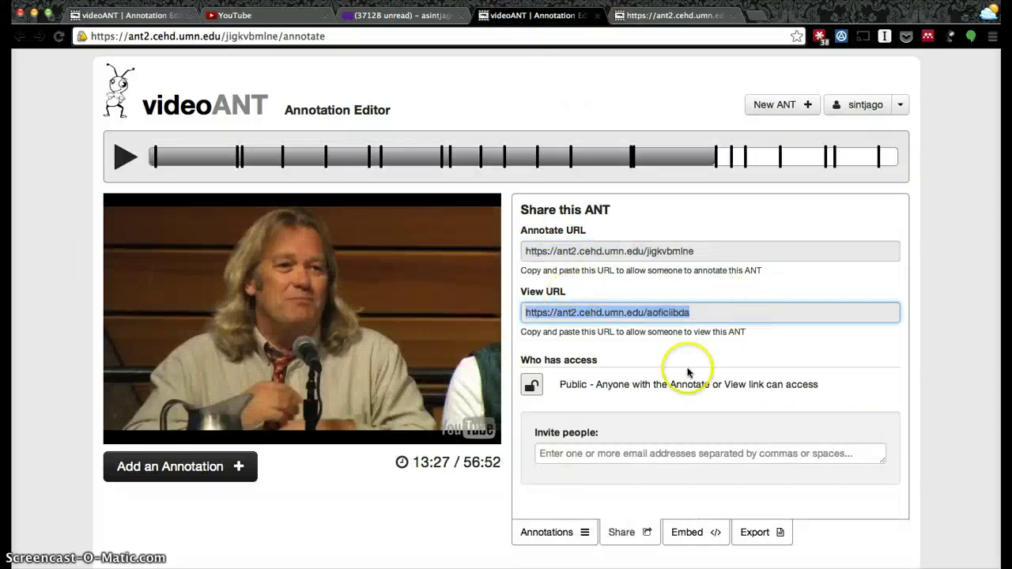
pyautogui.click(544, 538)
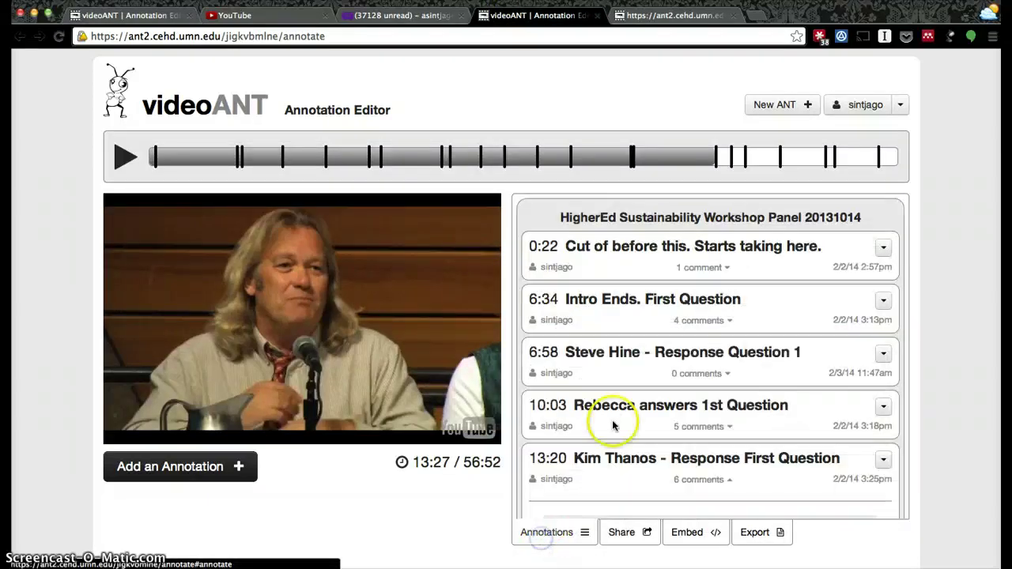
pyautogui.scroll(-15, 611, 418)
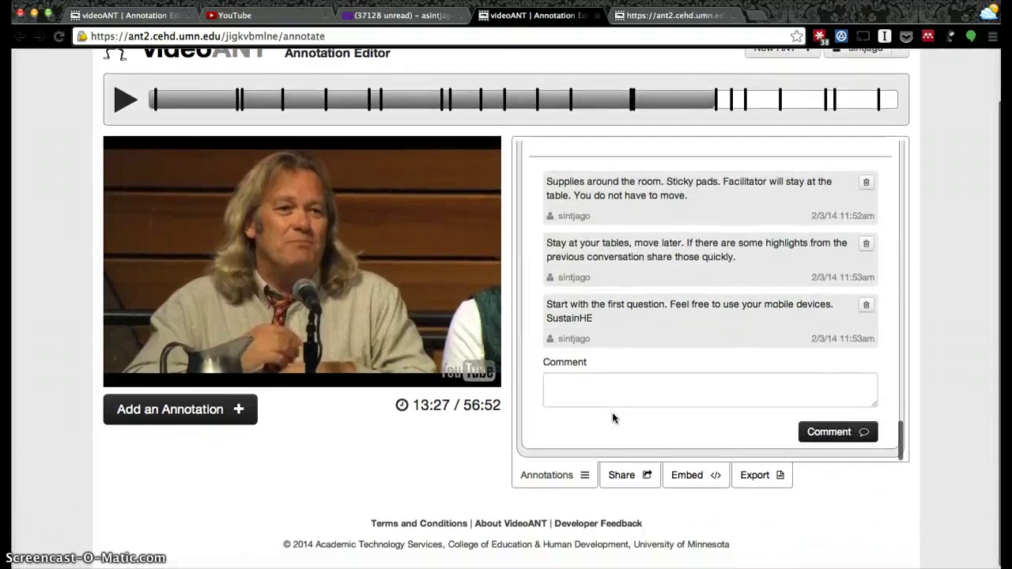